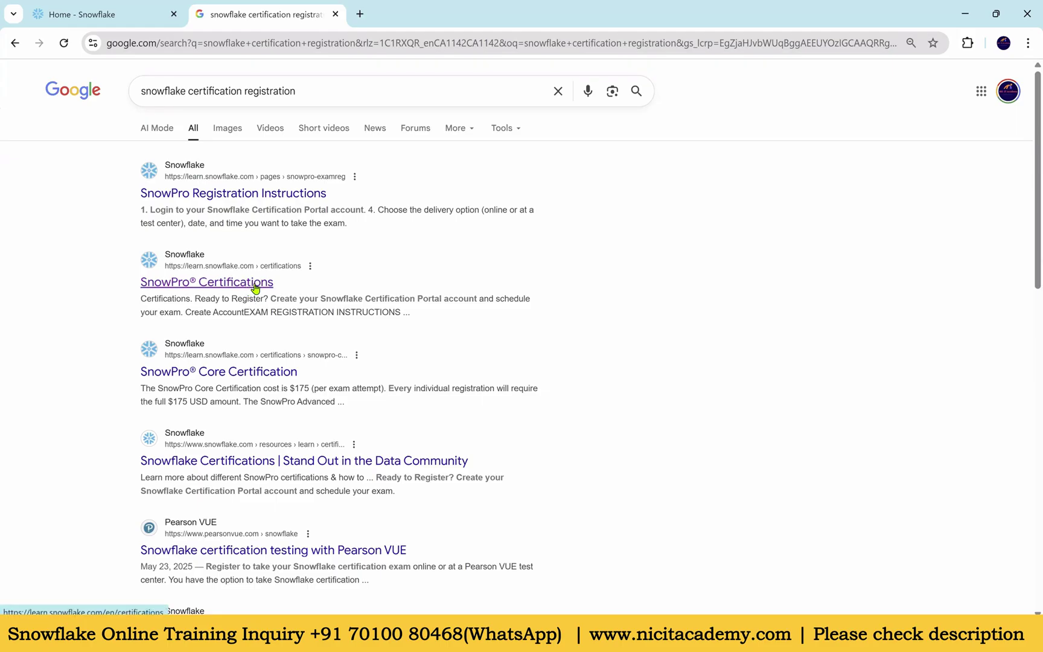
- Open Snowflake's SnowPro Certifications page from the search results and review its registration options and certification levels
{"action": "left_click", "coordinate": [256, 288]}
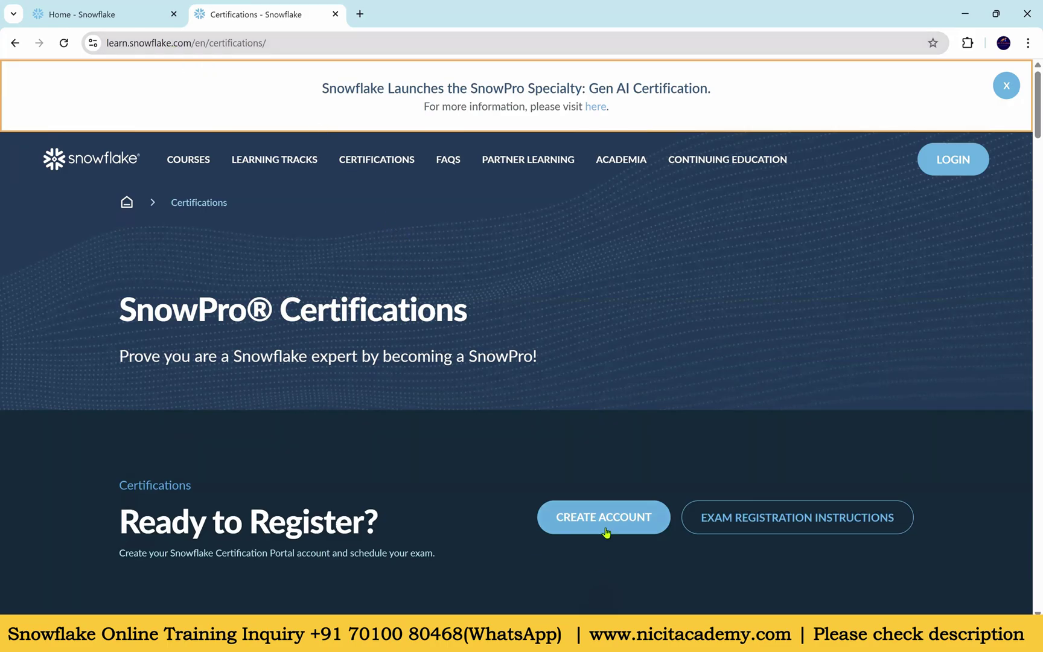
{"action": "scroll", "coordinate": [347, 417], "scroll_direction": "down", "scroll_amount": 2}
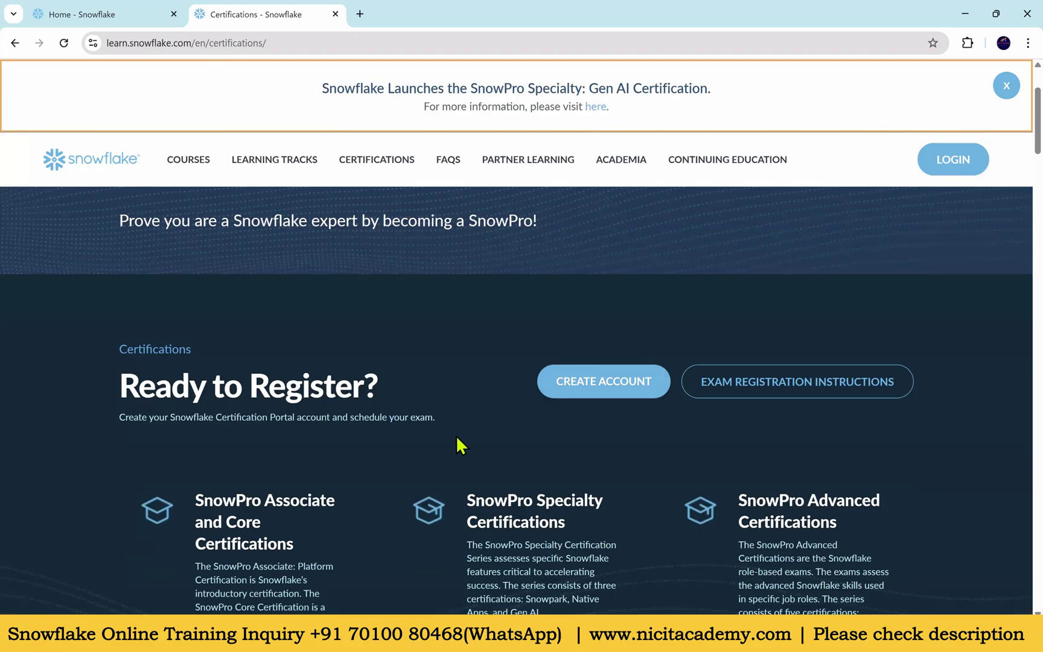
{"action": "scroll", "coordinate": [326, 482], "scroll_direction": "down", "scroll_amount": 3}
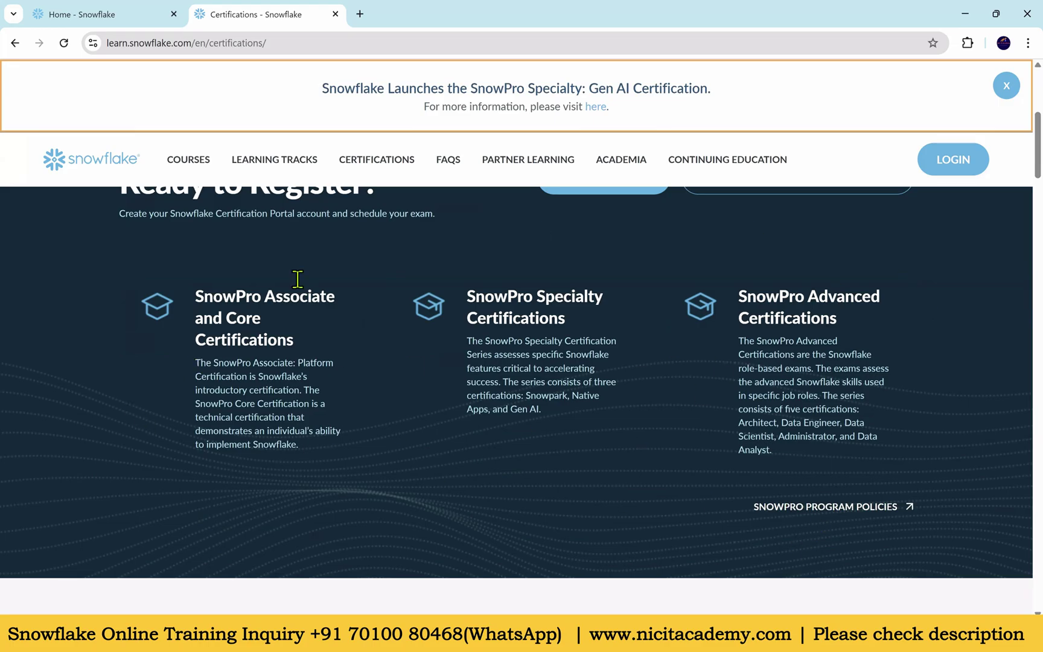
{"action": "scroll", "coordinate": [408, 316], "scroll_direction": "up", "scroll_amount": 2}
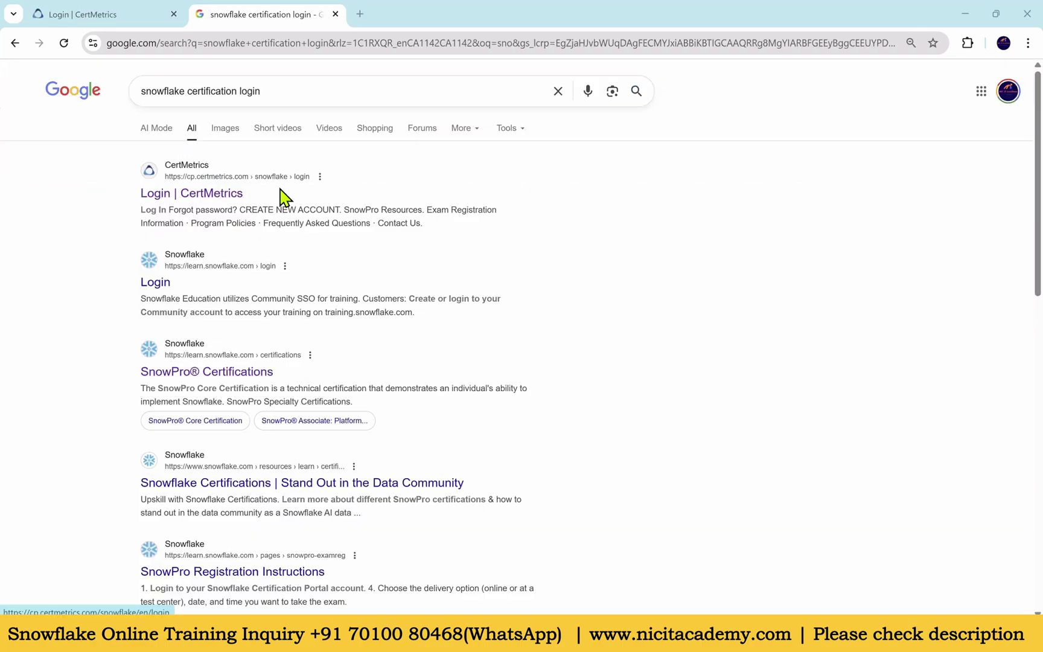
- Open the CertMetrics login page from the search results, close the duplicate login tab and log in with the account's email
{"action": "left_click", "coordinate": [216, 200]}
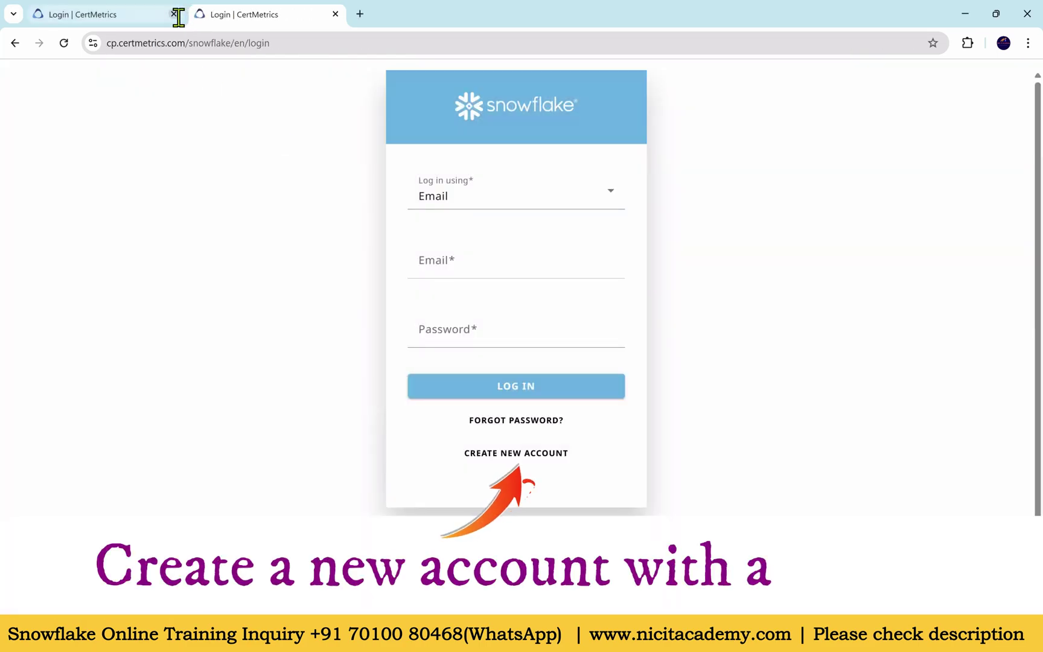
{"action": "left_click", "coordinate": [175, 13]}
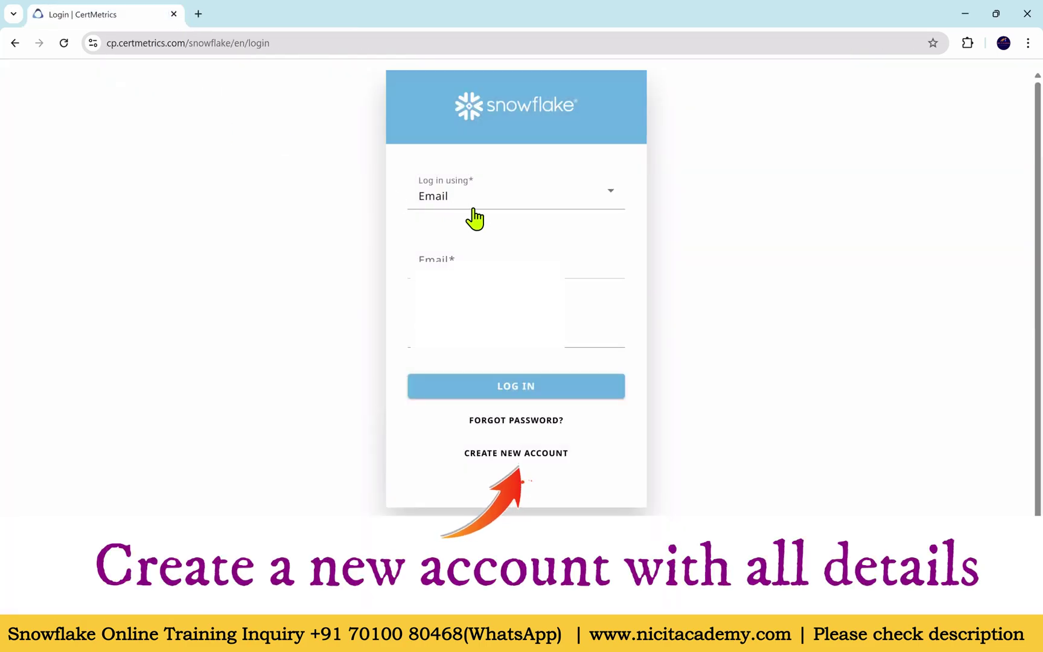
{"action": "left_click", "coordinate": [459, 267]}
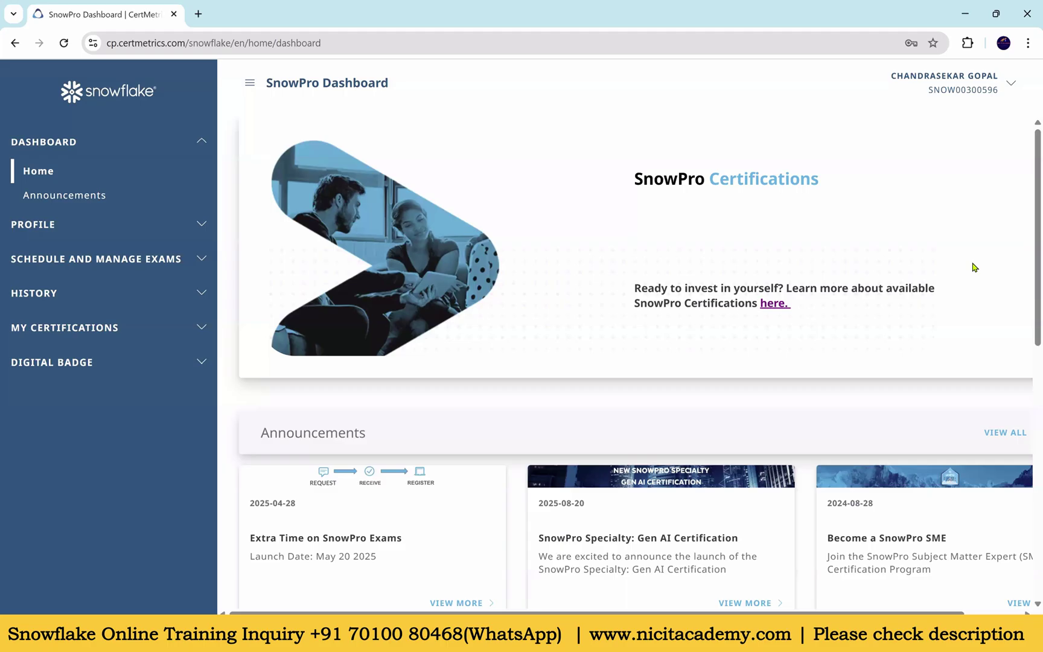
- Look over the dashboard resources and check the SnowPro Core Certification's expiry date on the certification status page
{"action": "scroll", "coordinate": [483, 549], "scroll_direction": "down", "scroll_amount": 10}
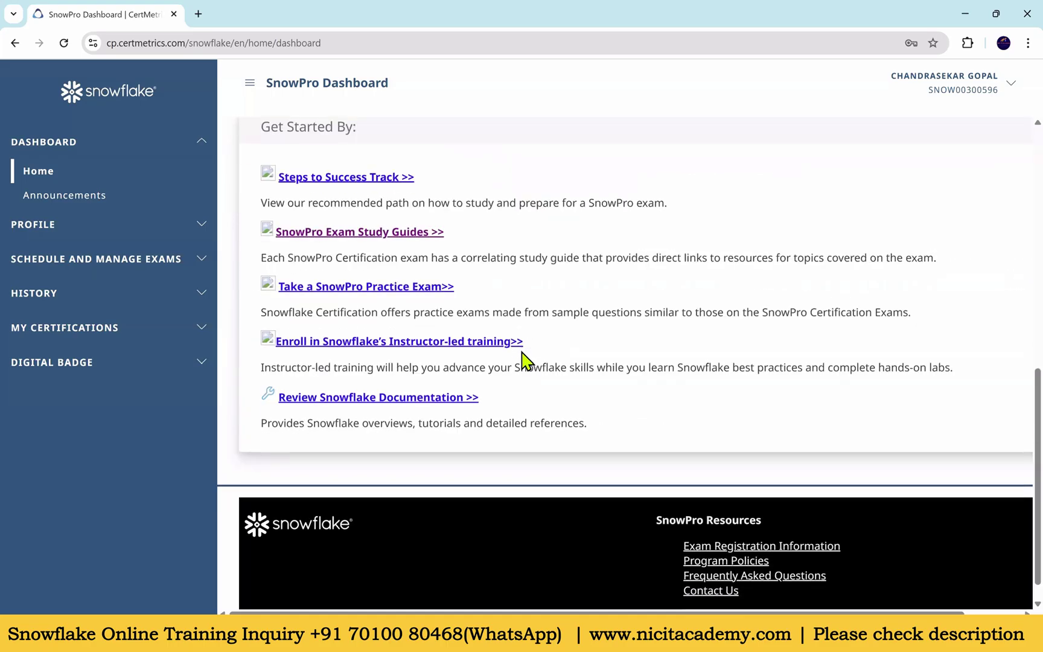
{"action": "left_click", "coordinate": [143, 329]}
{"action": "left_click", "coordinate": [129, 362]}
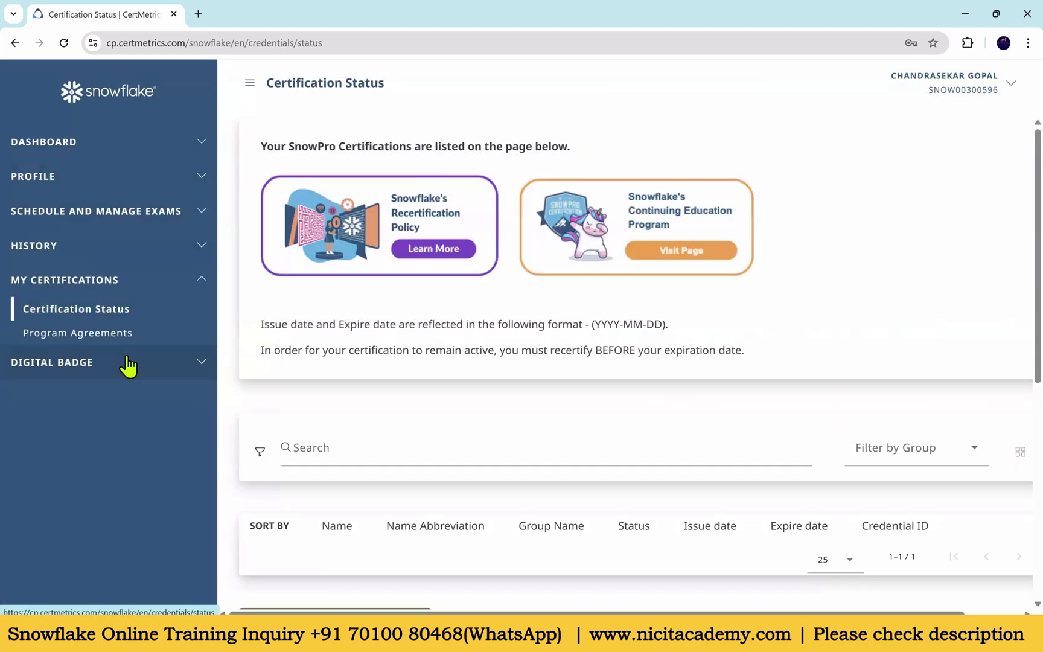
{"action": "scroll", "coordinate": [546, 411], "scroll_direction": "down", "scroll_amount": 4}
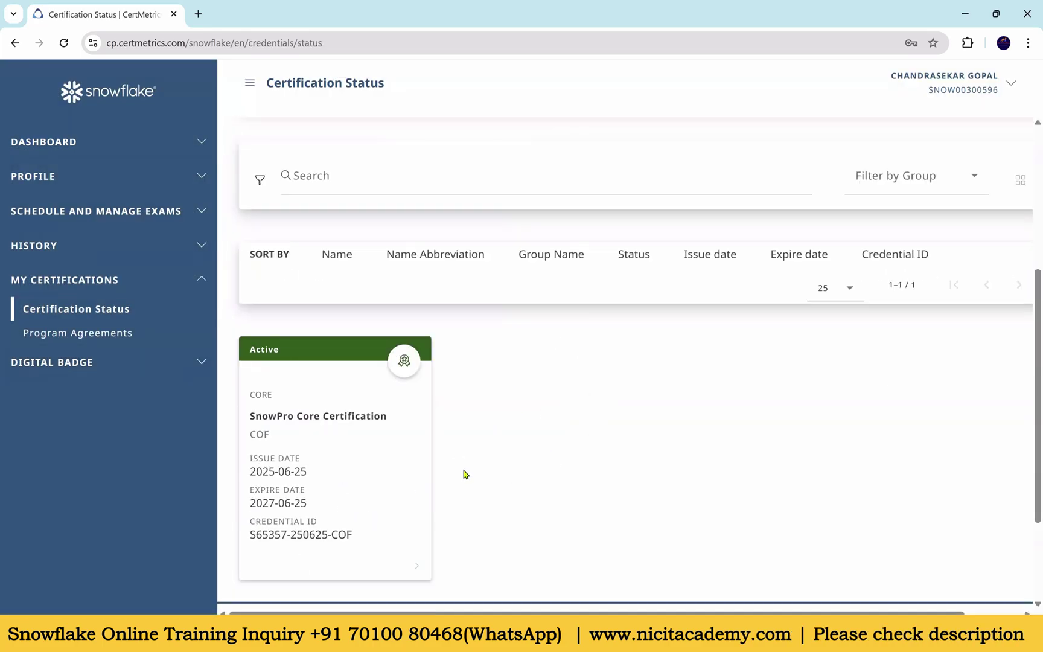
{"action": "scroll", "coordinate": [486, 391], "scroll_direction": "down", "scroll_amount": 3}
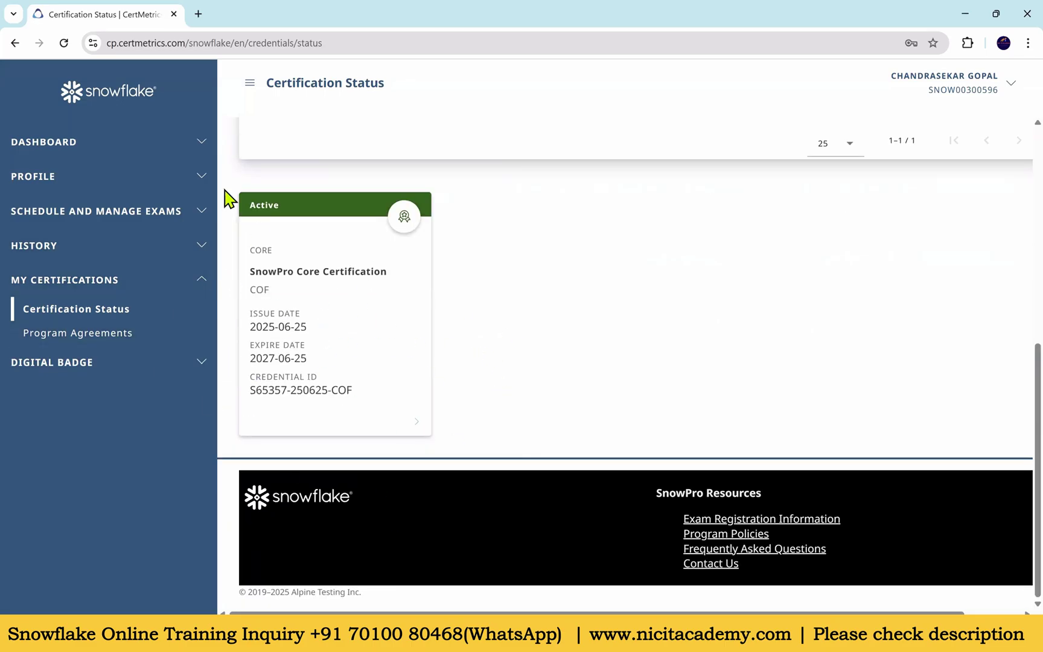
{"action": "left_click_drag", "start_coordinate": [305, 360], "coordinate": [249, 370]}
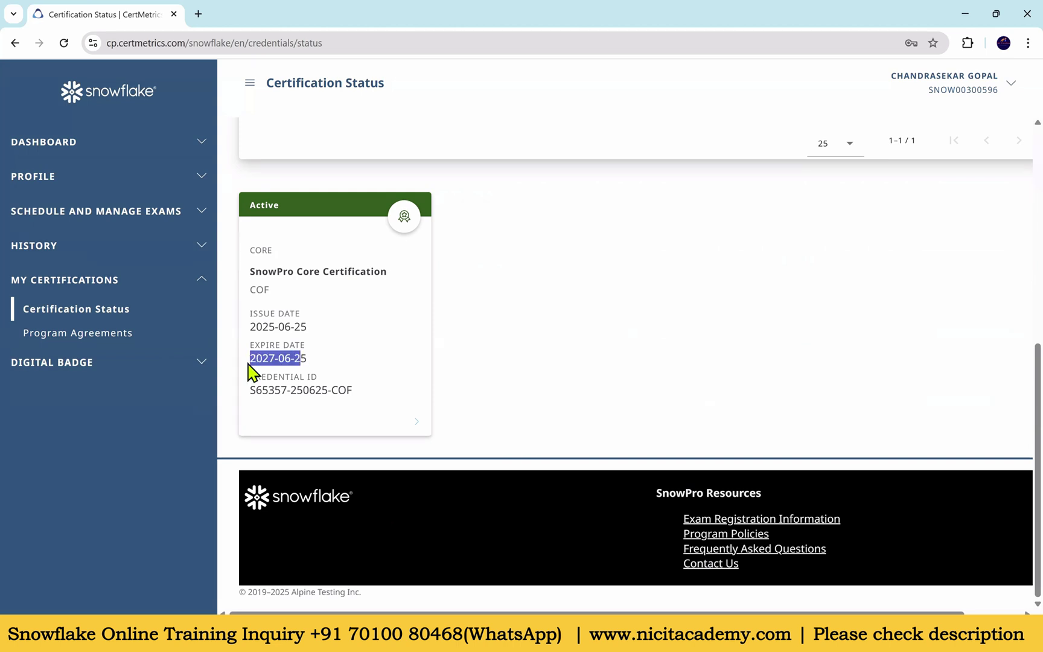
{"action": "scroll", "coordinate": [443, 331], "scroll_direction": "up", "scroll_amount": 3}
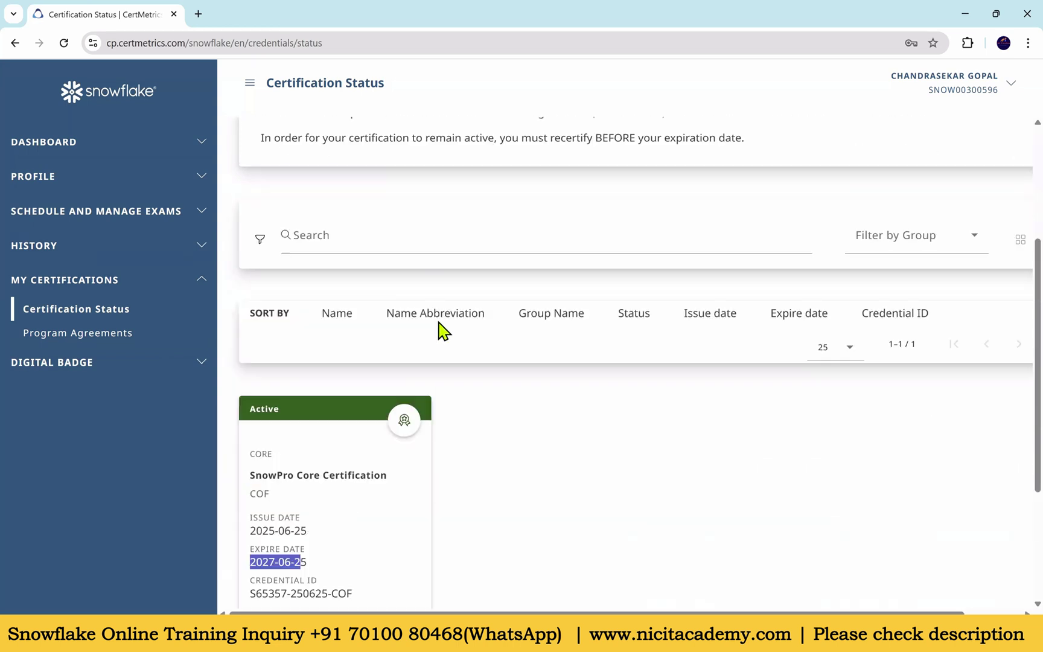
{"action": "scroll", "coordinate": [558, 356], "scroll_direction": "up", "scroll_amount": 3}
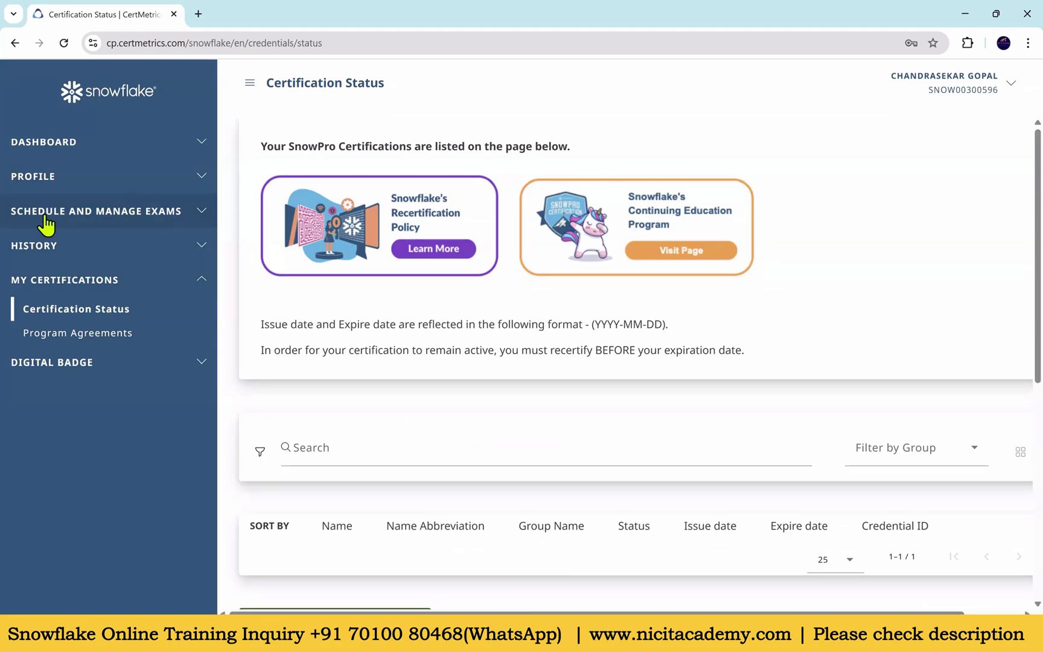
- Open the page for managing exams and review the Advanced, Associate and Practice exams available for registration
{"action": "left_click", "coordinate": [142, 221]}
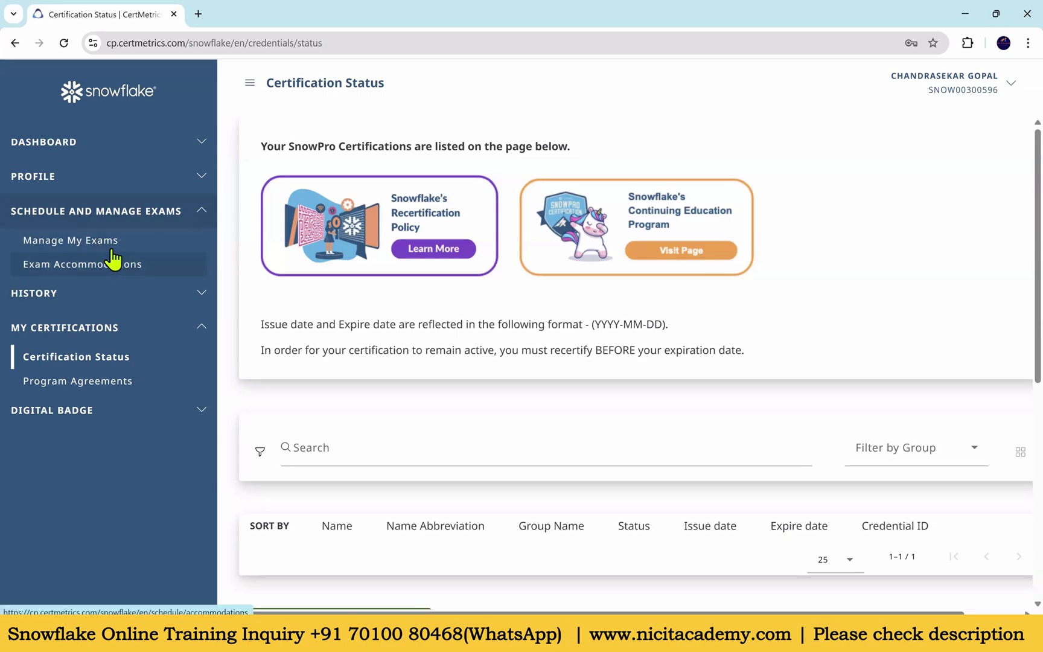
{"action": "left_click", "coordinate": [102, 242]}
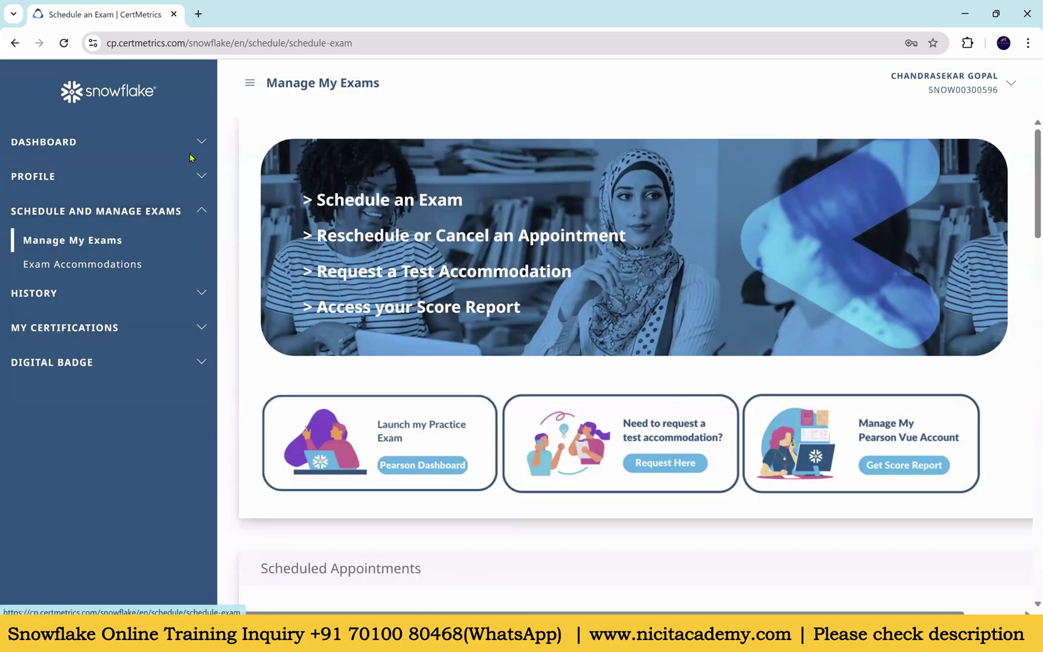
{"action": "scroll", "coordinate": [698, 391], "scroll_direction": "down", "scroll_amount": 5}
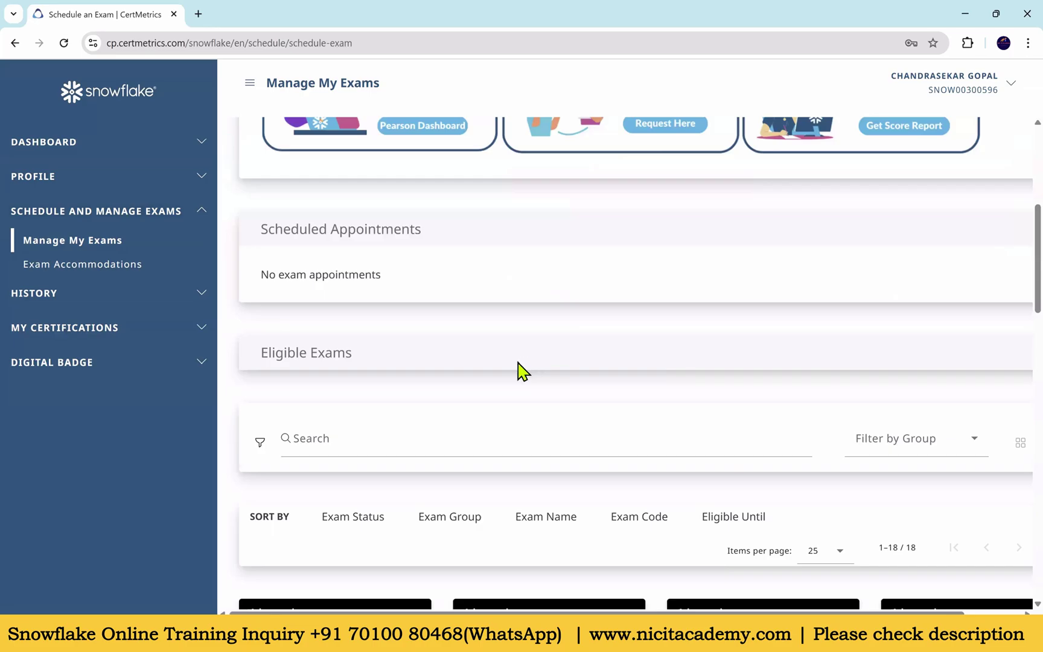
{"action": "scroll", "coordinate": [519, 370], "scroll_direction": "down", "scroll_amount": 3}
{"action": "scroll", "coordinate": [423, 284], "scroll_direction": "down", "scroll_amount": 3}
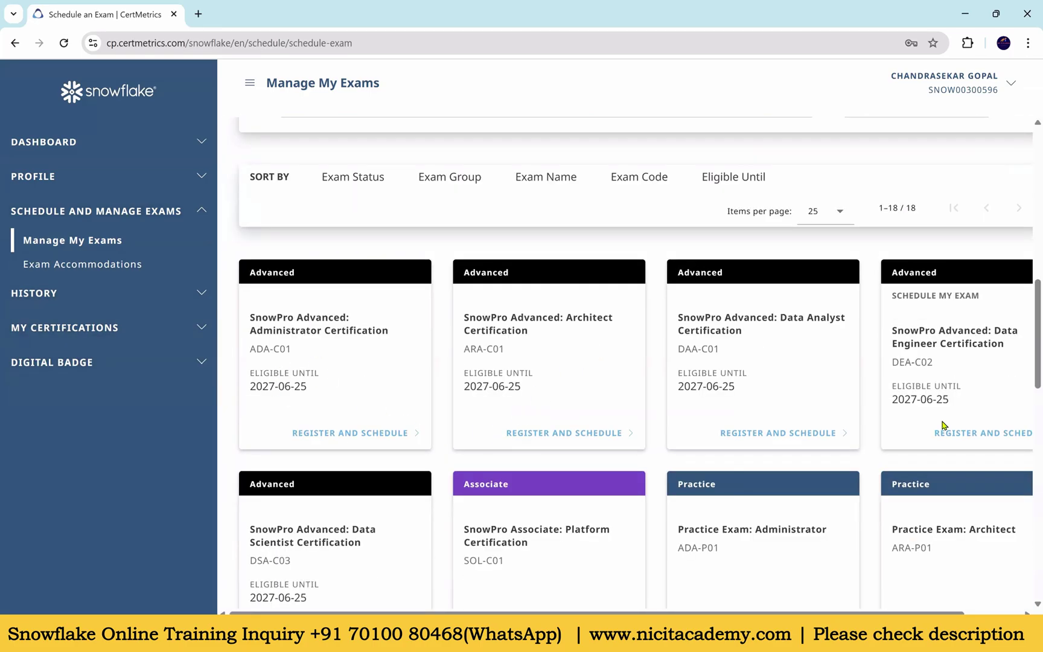
{"action": "scroll", "coordinate": [549, 252], "scroll_direction": "down", "scroll_amount": 2}
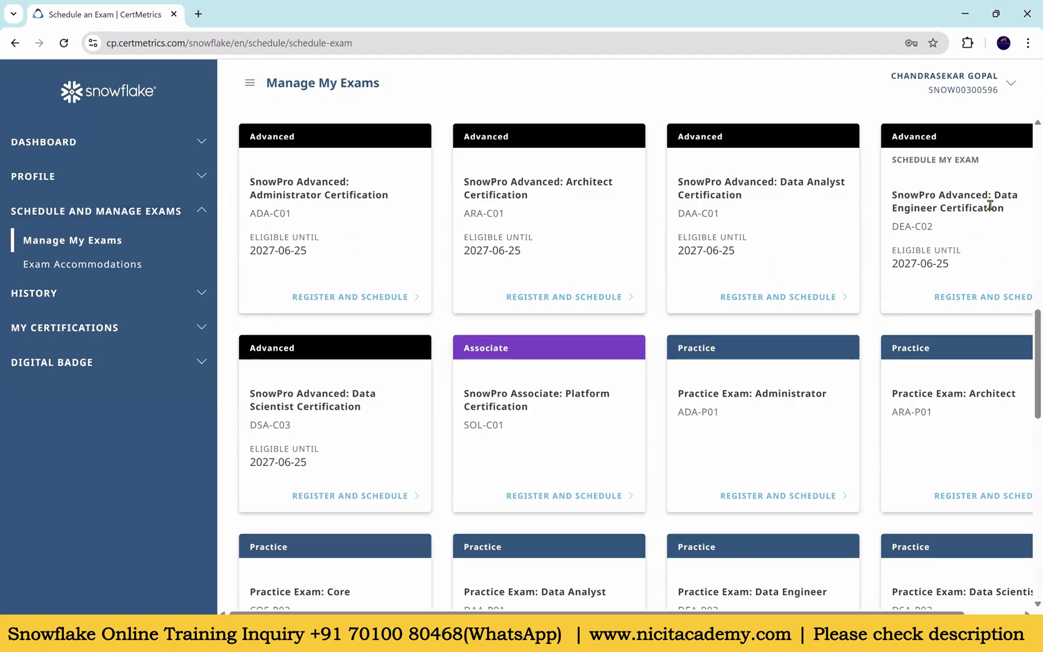
{"action": "scroll", "coordinate": [821, 323], "scroll_direction": "up", "scroll_amount": 2}
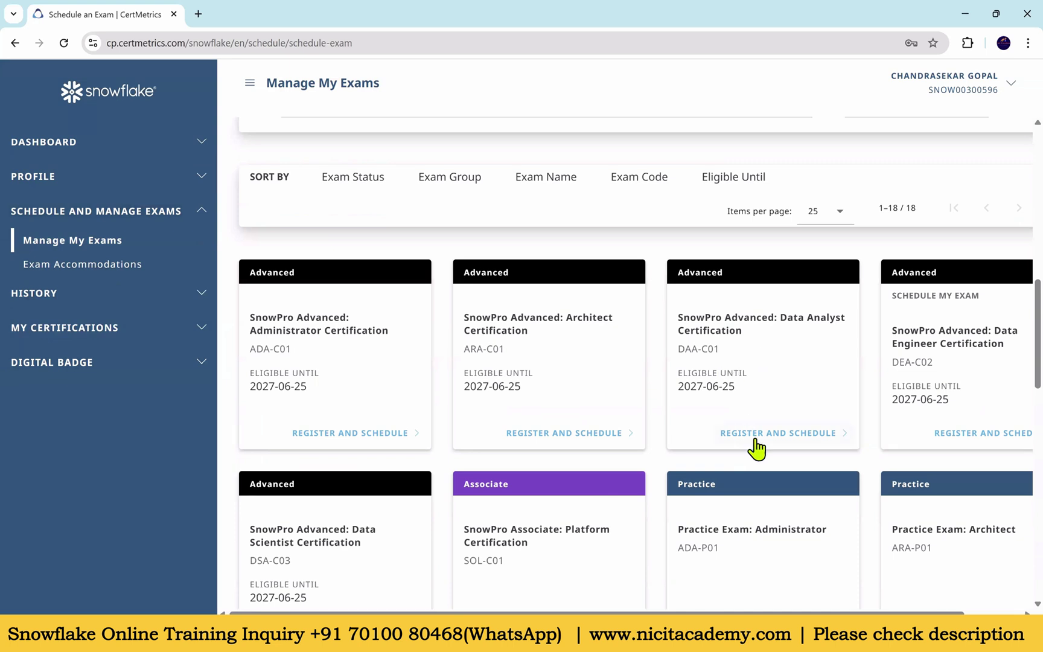
- Start registering for the SnowPro Advanced: Data Analyst Certification (DAA-C01) and dismiss the important exam information notice
{"action": "left_click", "coordinate": [785, 437]}
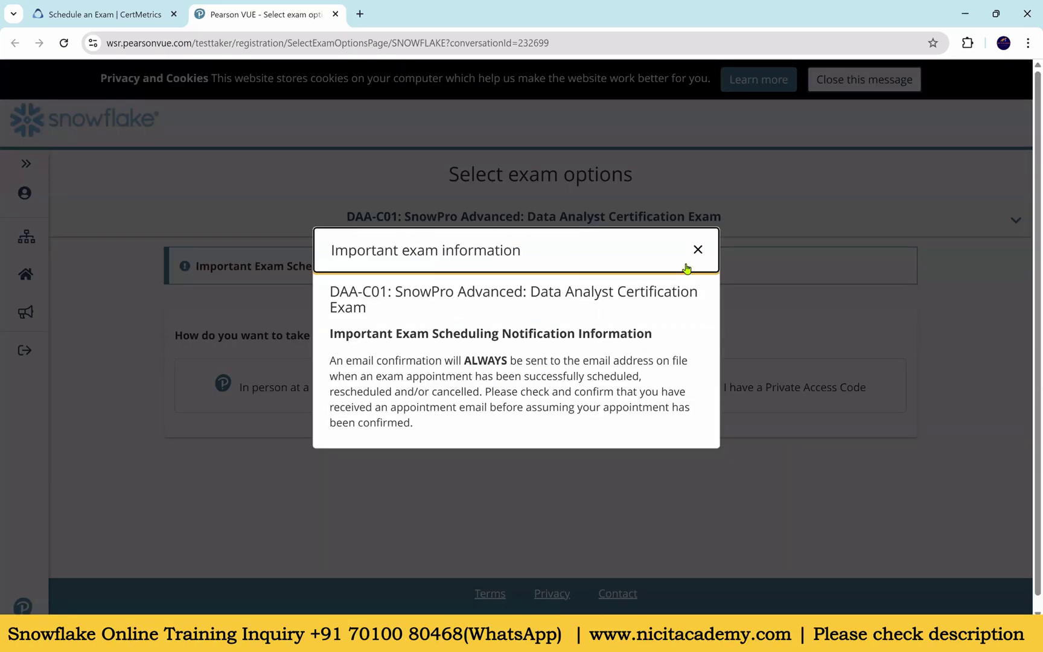
{"action": "scroll", "coordinate": [624, 356], "scroll_direction": "down", "scroll_amount": 1}
{"action": "key", "text": "Escape"}
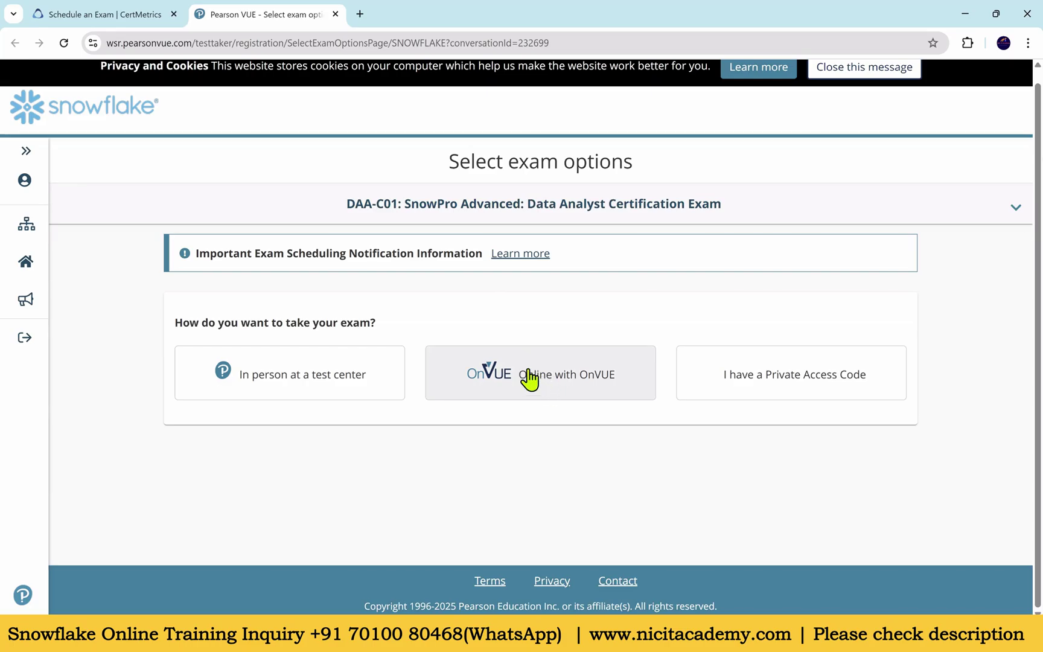
- Choose to take the exam online with OnVUE and proceed to the exam policies
{"action": "left_click", "coordinate": [551, 383]}
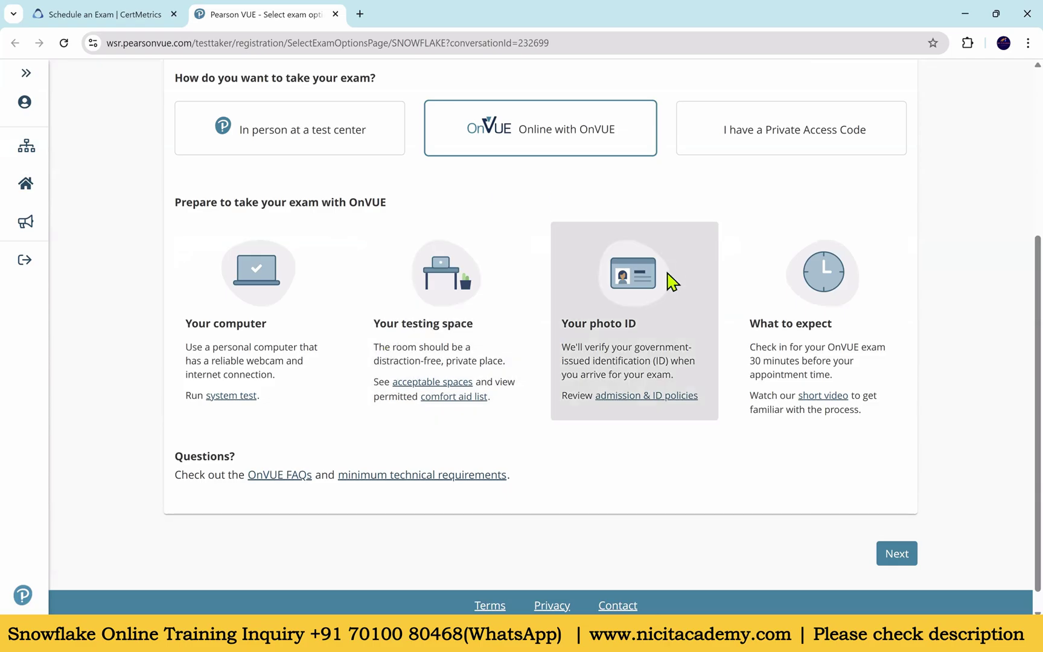
{"action": "scroll", "coordinate": [671, 283], "scroll_direction": "down", "scroll_amount": 1}
{"action": "left_click", "coordinate": [899, 534]}
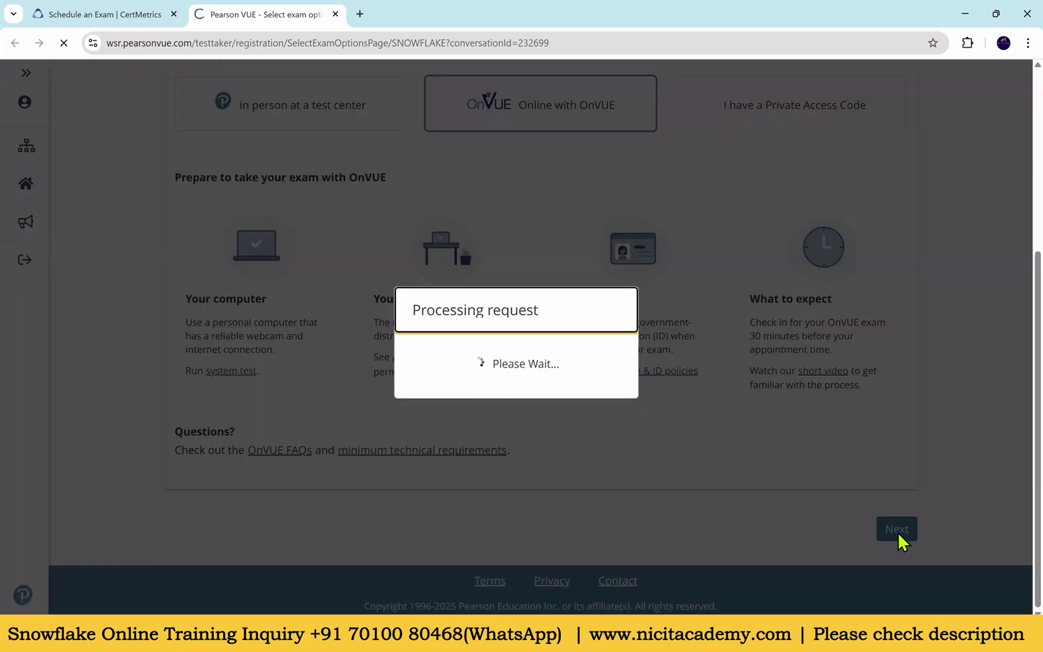
- Accept the online exam terms for data processing, proctoring, third-party prohibition, limited license, facial comparison and testing space verification
{"action": "scroll", "coordinate": [393, 387], "scroll_direction": "down", "scroll_amount": 3}
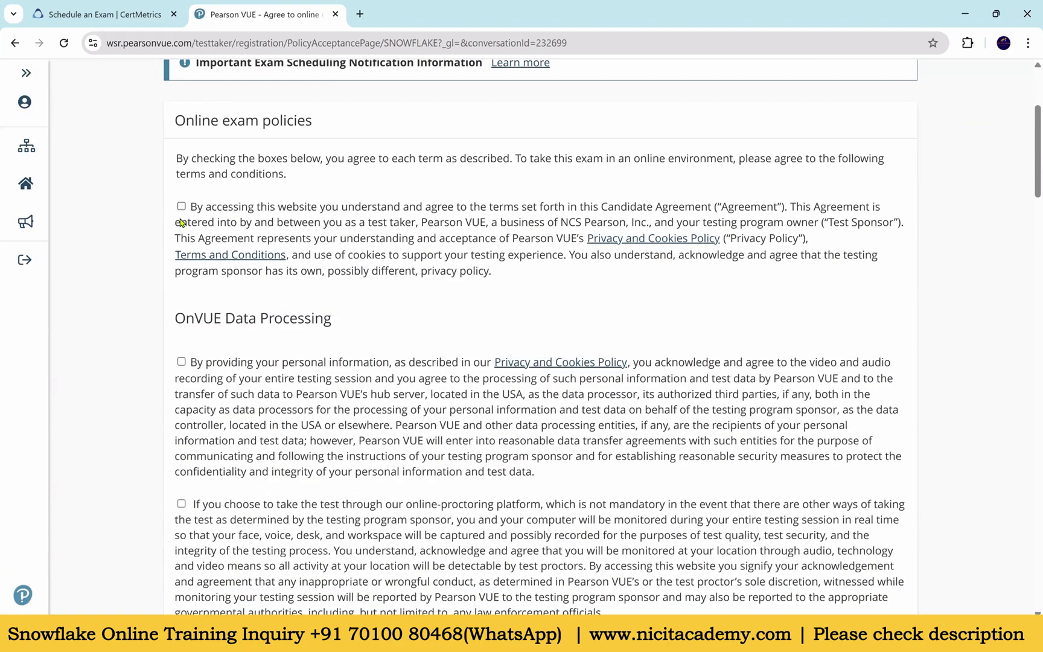
{"action": "left_click", "coordinate": [182, 362]}
{"action": "scroll", "coordinate": [196, 398], "scroll_direction": "down", "scroll_amount": 3}
{"action": "left_click", "coordinate": [182, 300]}
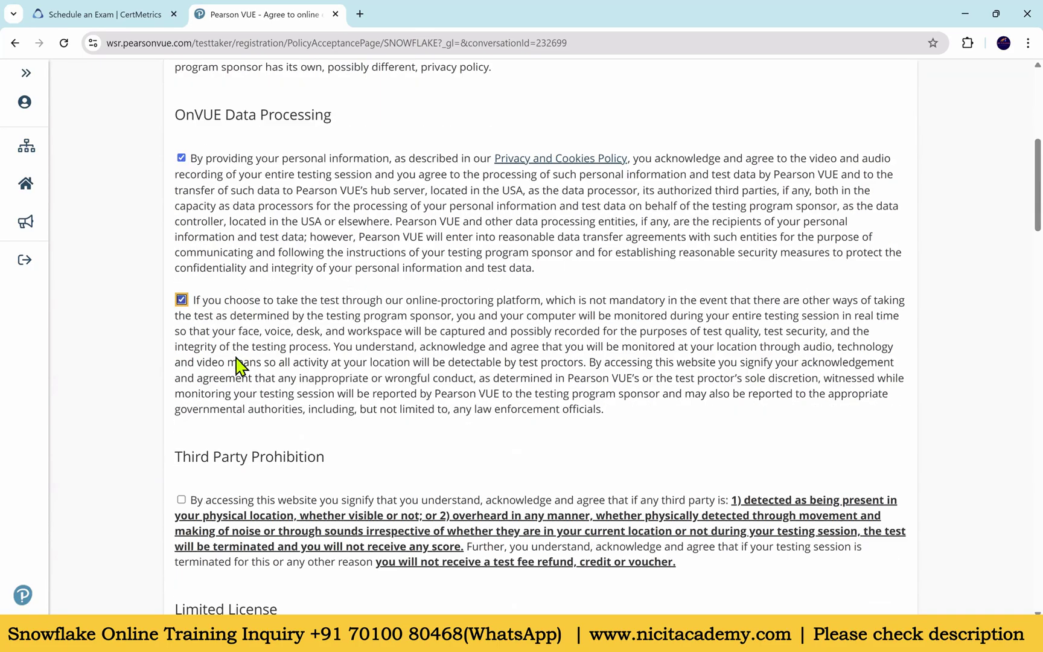
{"action": "scroll", "coordinate": [235, 366], "scroll_direction": "down", "scroll_amount": 5}
{"action": "left_click", "coordinate": [182, 160]}
{"action": "left_click", "coordinate": [181, 312]}
{"action": "scroll", "coordinate": [205, 306], "scroll_direction": "down", "scroll_amount": 3}
{"action": "left_click", "coordinate": [181, 262]}
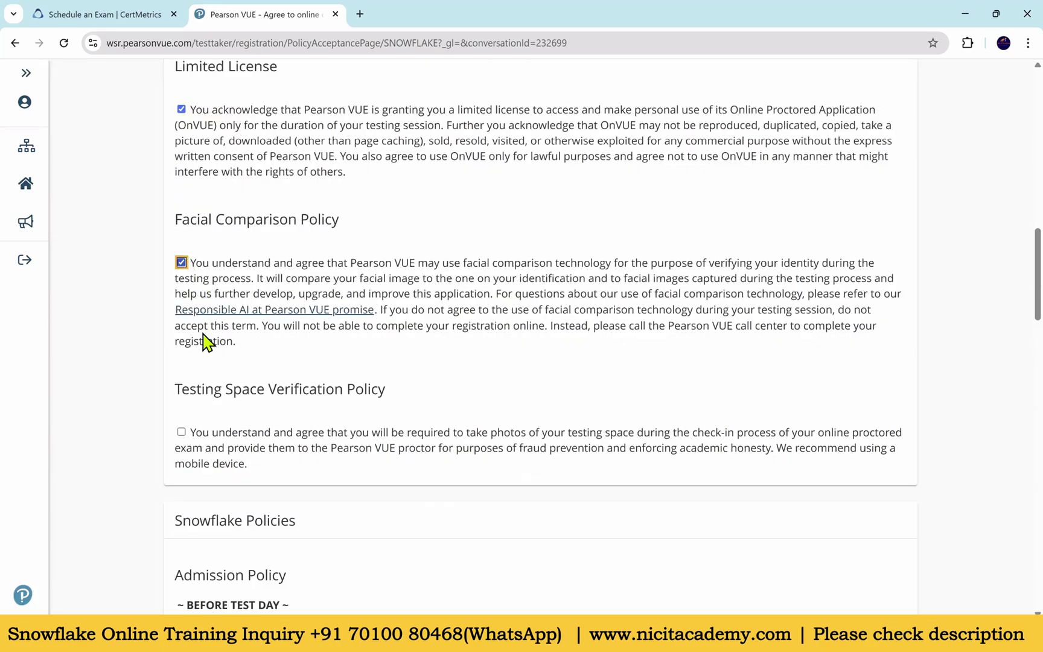
{"action": "scroll", "coordinate": [206, 335], "scroll_direction": "down", "scroll_amount": 2}
{"action": "left_click", "coordinate": [181, 296]}
- Read through Snowflake's admission, reschedule and cancellation policies and agree to them
{"action": "scroll", "coordinate": [256, 333], "scroll_direction": "down", "scroll_amount": 4}
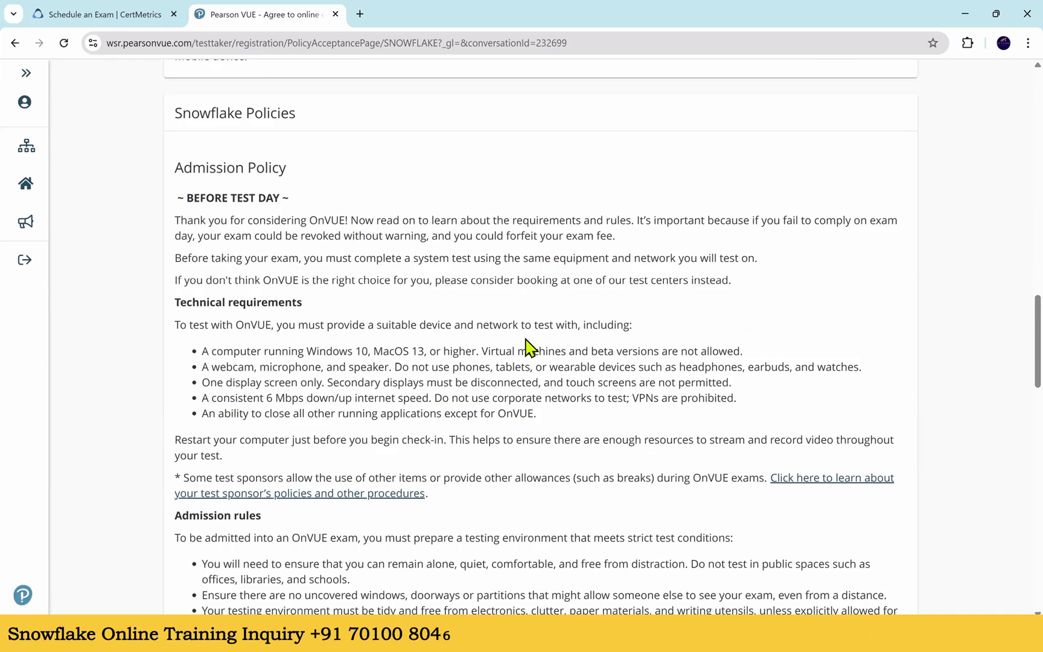
{"action": "scroll", "coordinate": [517, 350], "scroll_direction": "down", "scroll_amount": 4}
{"action": "scroll", "coordinate": [274, 329], "scroll_direction": "down", "scroll_amount": 10}
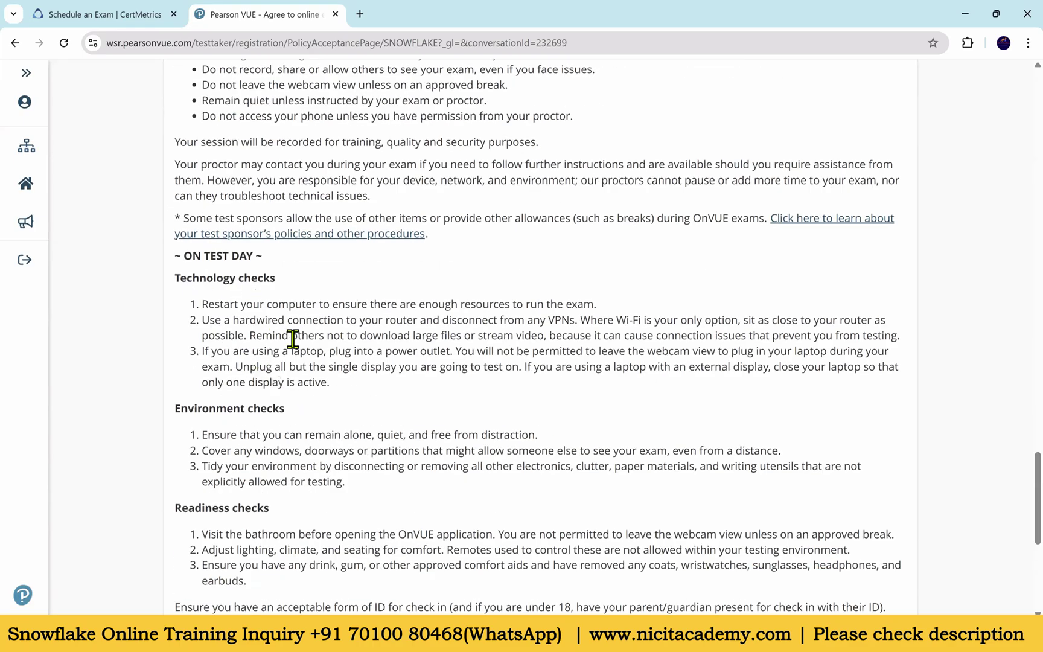
{"action": "scroll", "coordinate": [293, 339], "scroll_direction": "down", "scroll_amount": 6}
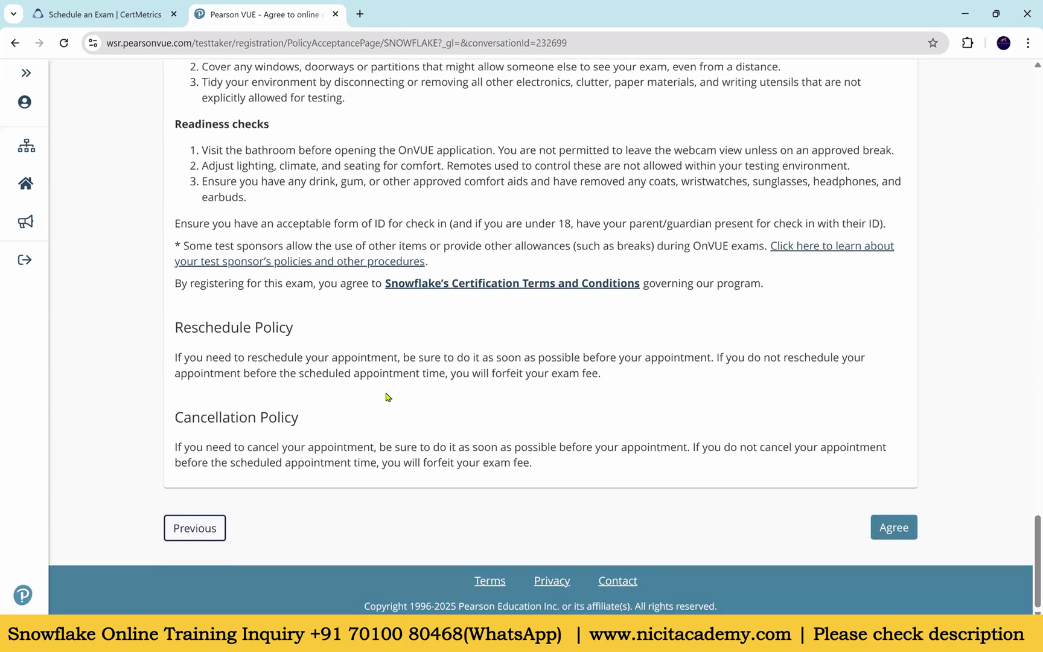
{"action": "left_click", "coordinate": [892, 530]}
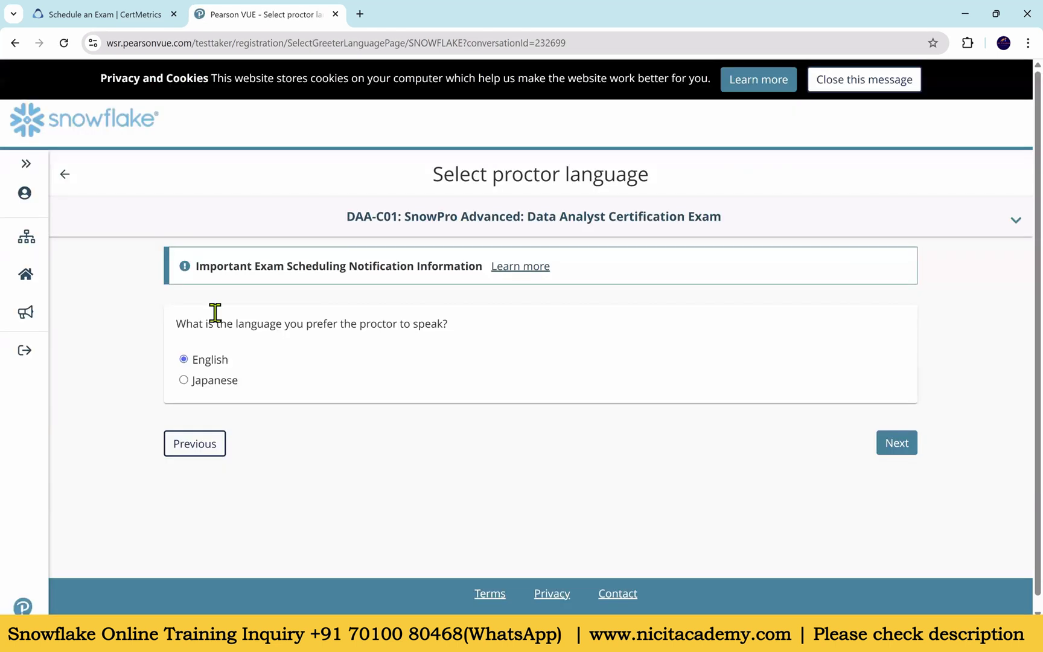
- Keep English as the preferred proctor language and continue to the appointment search
{"action": "left_click_drag", "start_coordinate": [278, 326], "coordinate": [455, 335]}
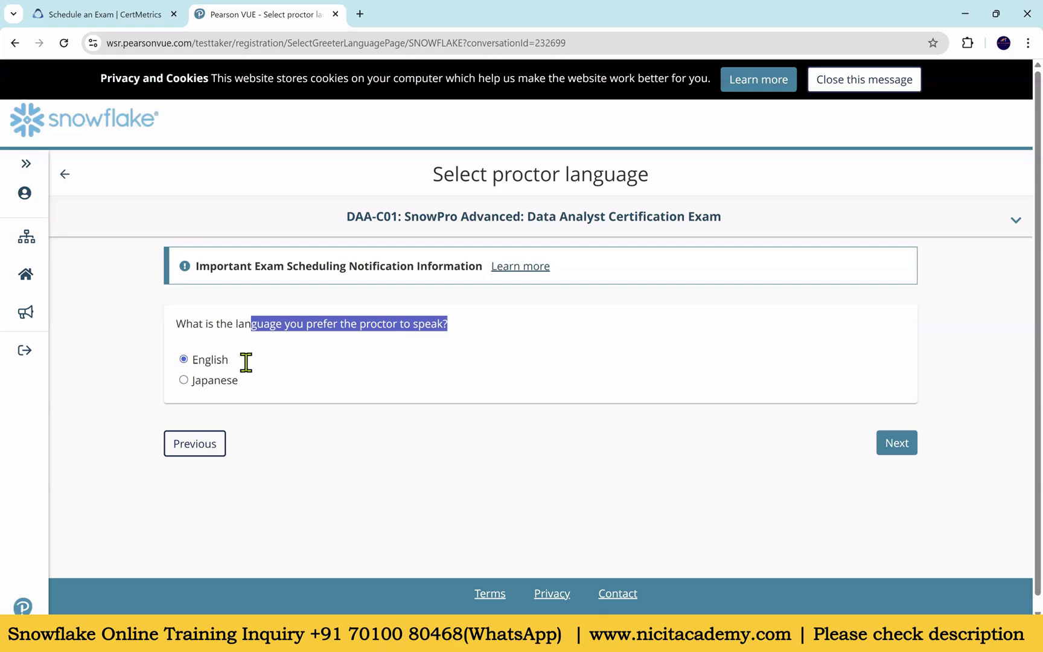
{"action": "left_click", "coordinate": [904, 447]}
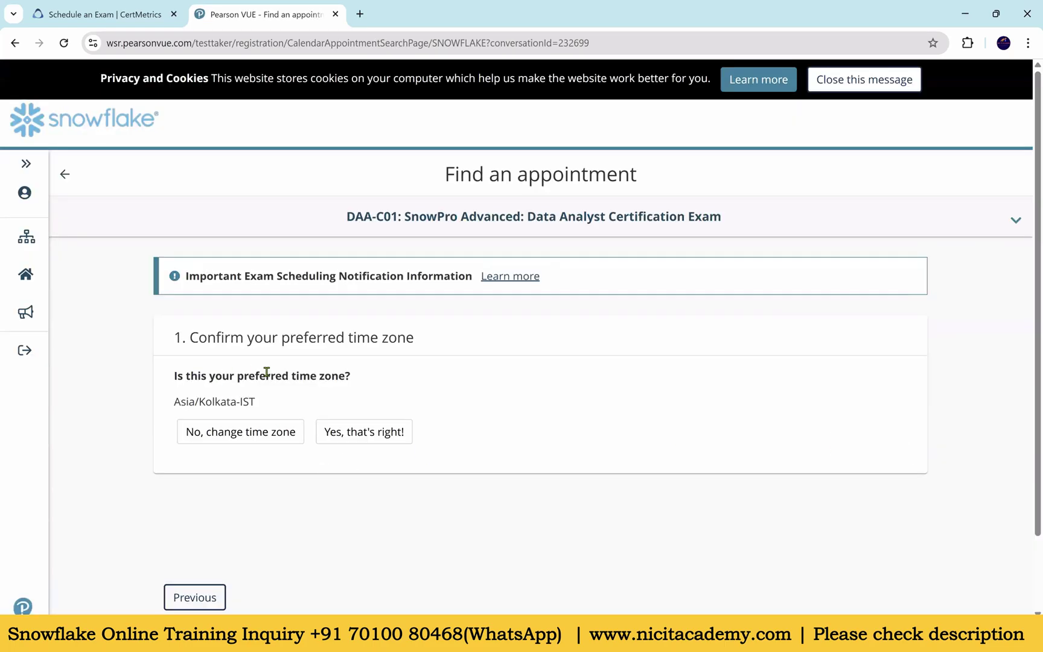
- Confirm Asia/Kolkata-IST as the preferred time zone and select October 13, 2025 as the exam date
{"action": "left_click_drag", "start_coordinate": [186, 401], "coordinate": [260, 401]}
{"action": "left_click", "coordinate": [364, 433]}
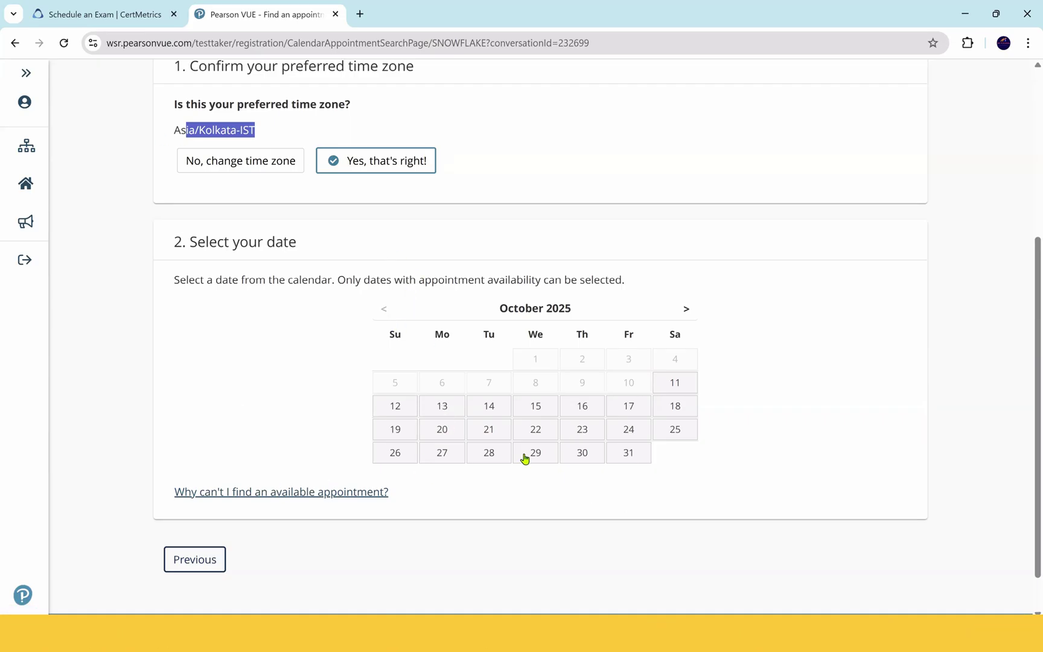
{"action": "left_click", "coordinate": [452, 406]}
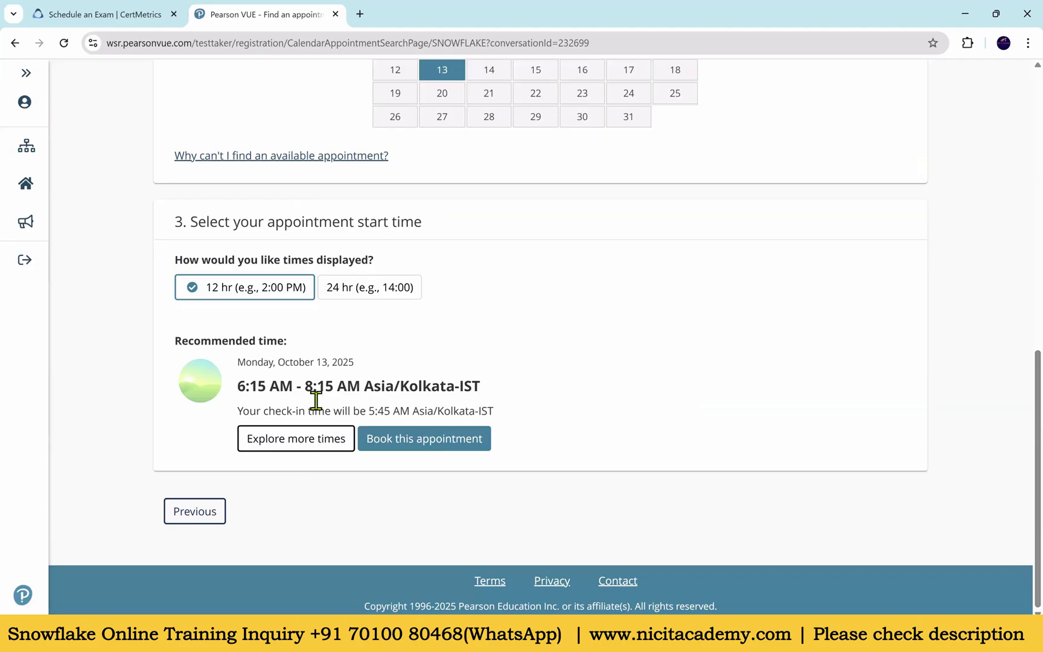
- Choose the 6:00 PM start time from the 5:15 PM - 8:00 PM slots for October 13 and book the appointment
{"action": "left_click_drag", "start_coordinate": [238, 387], "coordinate": [343, 387]}
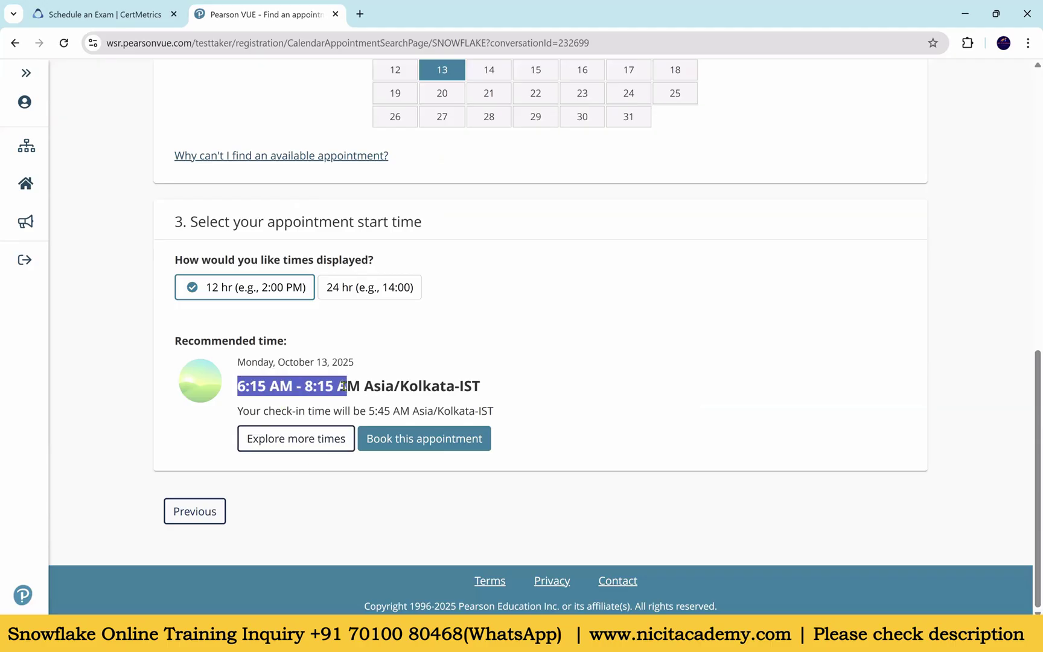
{"action": "left_click", "coordinate": [312, 445]}
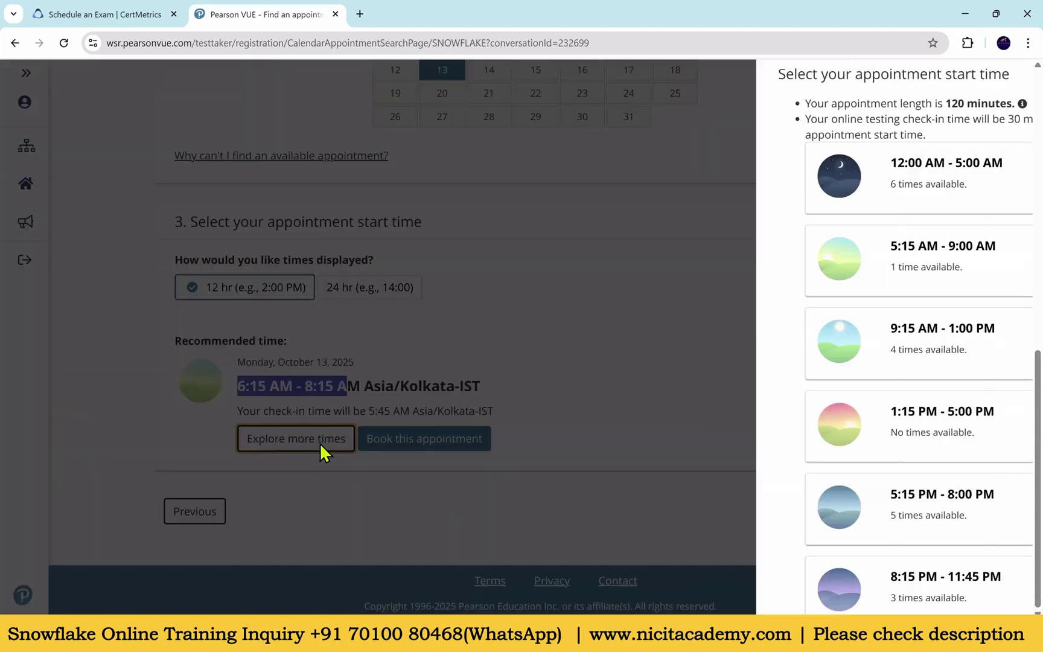
{"action": "scroll", "coordinate": [700, 214], "scroll_direction": "down", "scroll_amount": 1}
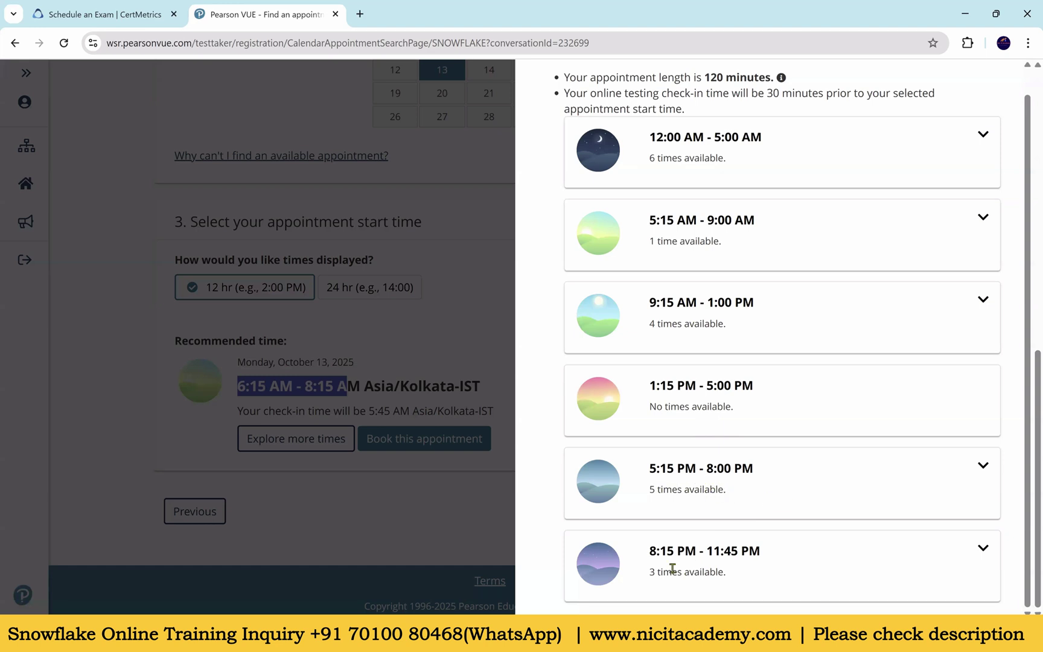
{"action": "left_click", "coordinate": [686, 484]}
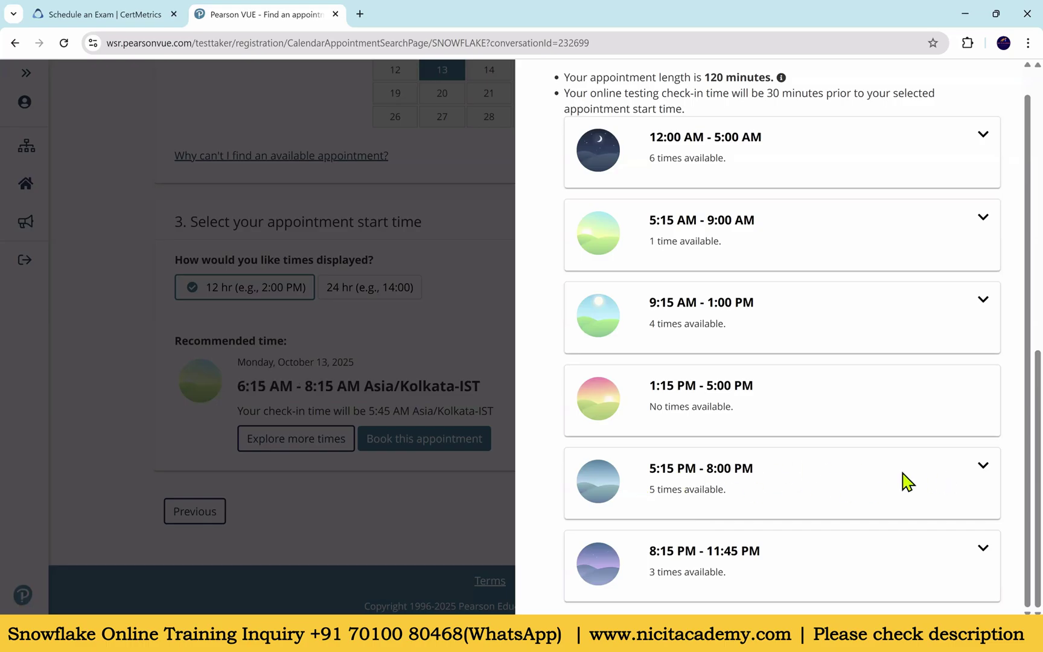
{"action": "left_click", "coordinate": [983, 465]}
{"action": "scroll", "coordinate": [846, 462], "scroll_direction": "down", "scroll_amount": 1}
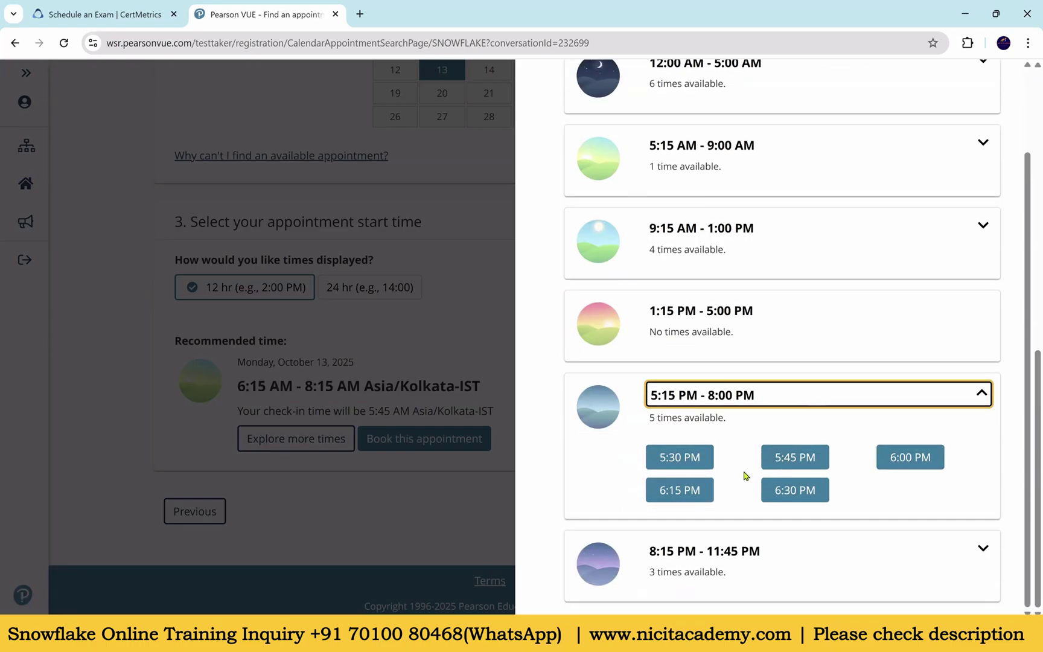
{"action": "left_click", "coordinate": [911, 458]}
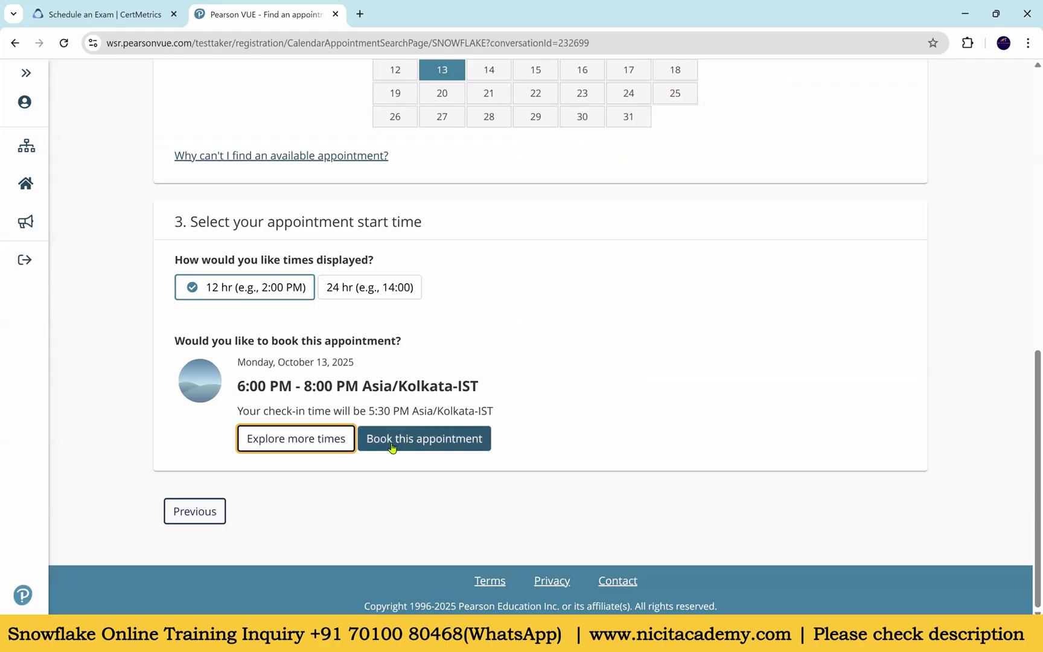
{"action": "left_click", "coordinate": [439, 443]}
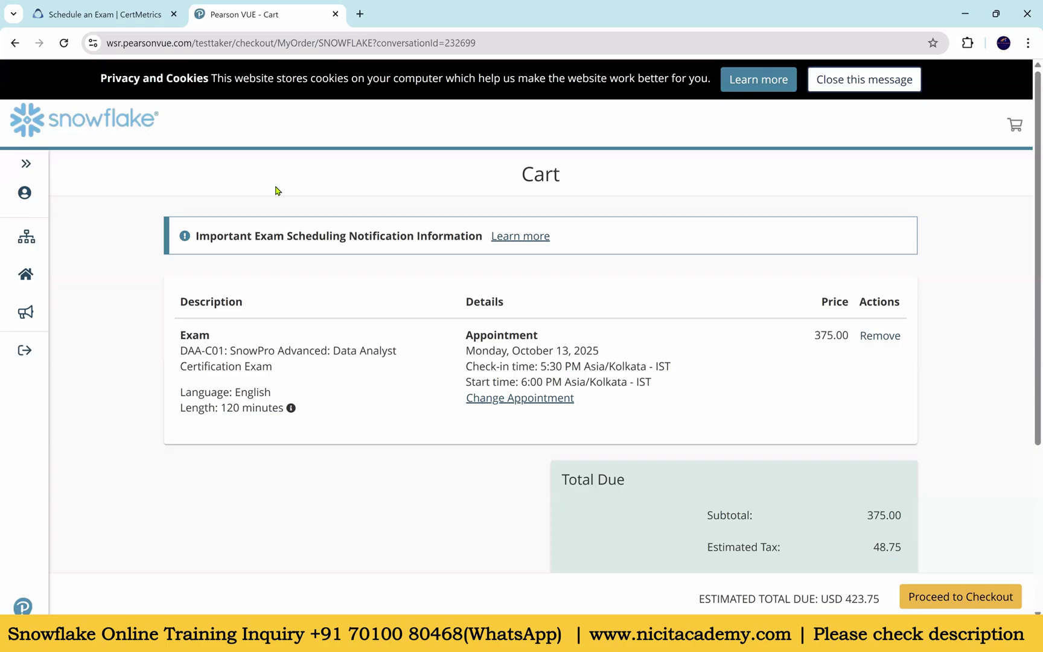
- Review the cart's Data Analyst exam details, appointment, price, estimated tax and estimated total due
{"action": "scroll", "coordinate": [512, 250], "scroll_direction": "down", "scroll_amount": 2}
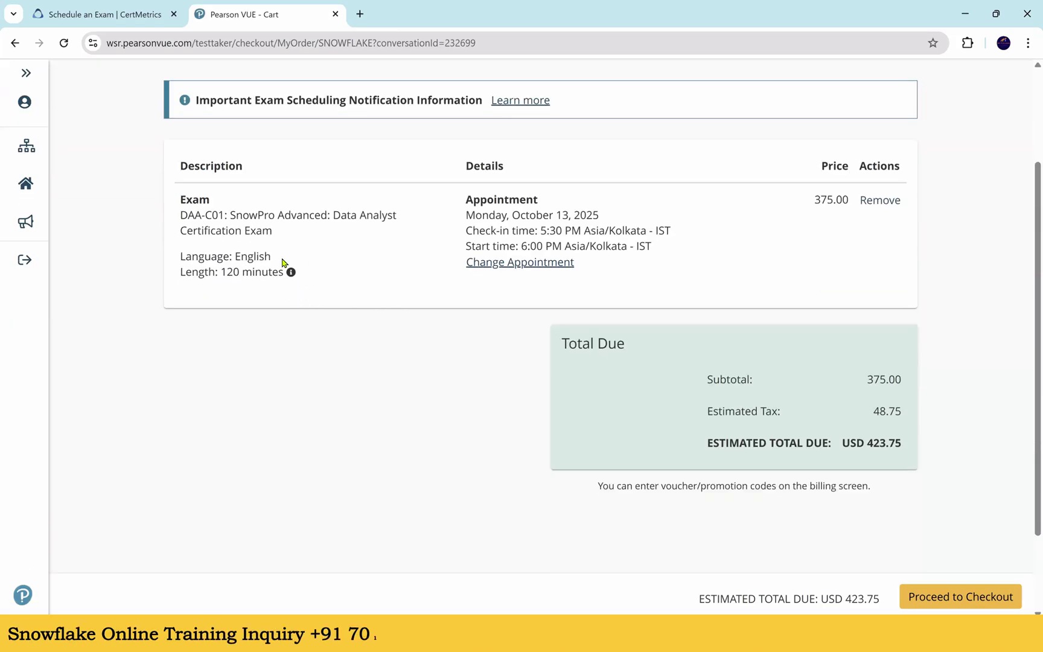
{"action": "left_click_drag", "start_coordinate": [817, 202], "coordinate": [856, 209]}
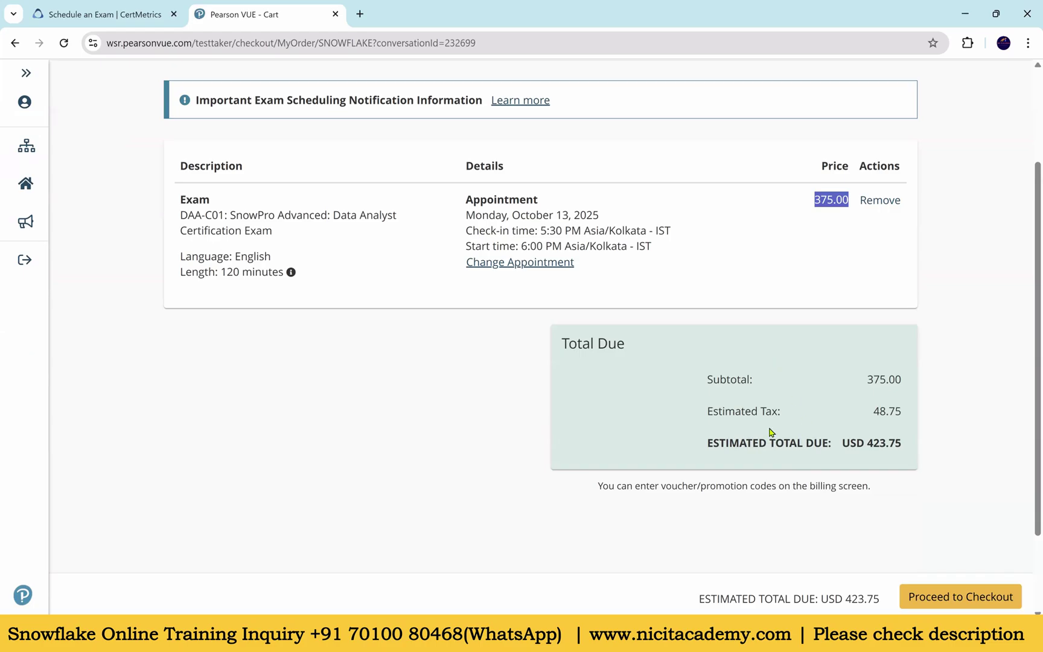
{"action": "left_click_drag", "start_coordinate": [868, 443], "coordinate": [900, 443]}
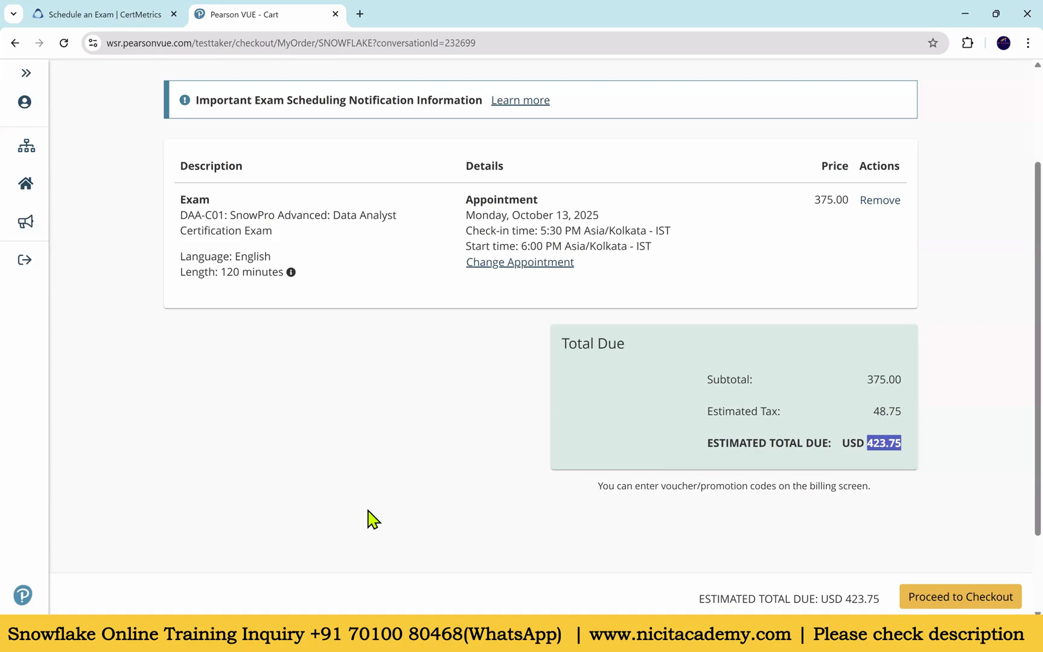
{"action": "left_click_drag", "start_coordinate": [335, 210], "coordinate": [369, 230]}
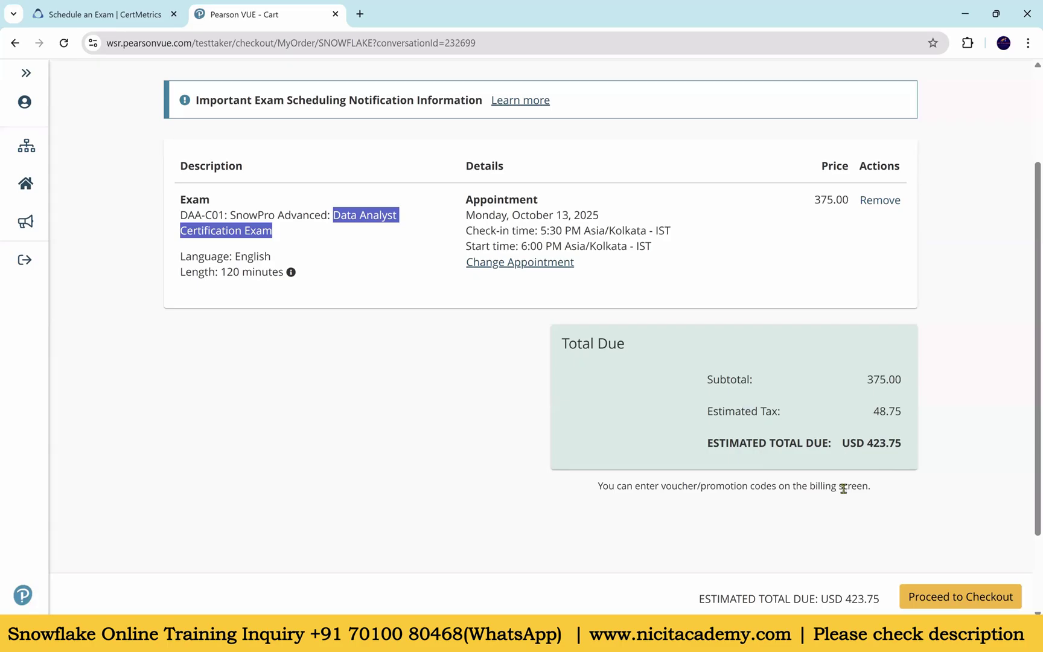
{"action": "scroll", "coordinate": [851, 495], "scroll_direction": "down", "scroll_amount": 1}
{"action": "scroll", "coordinate": [840, 471], "scroll_direction": "up", "scroll_amount": 4}
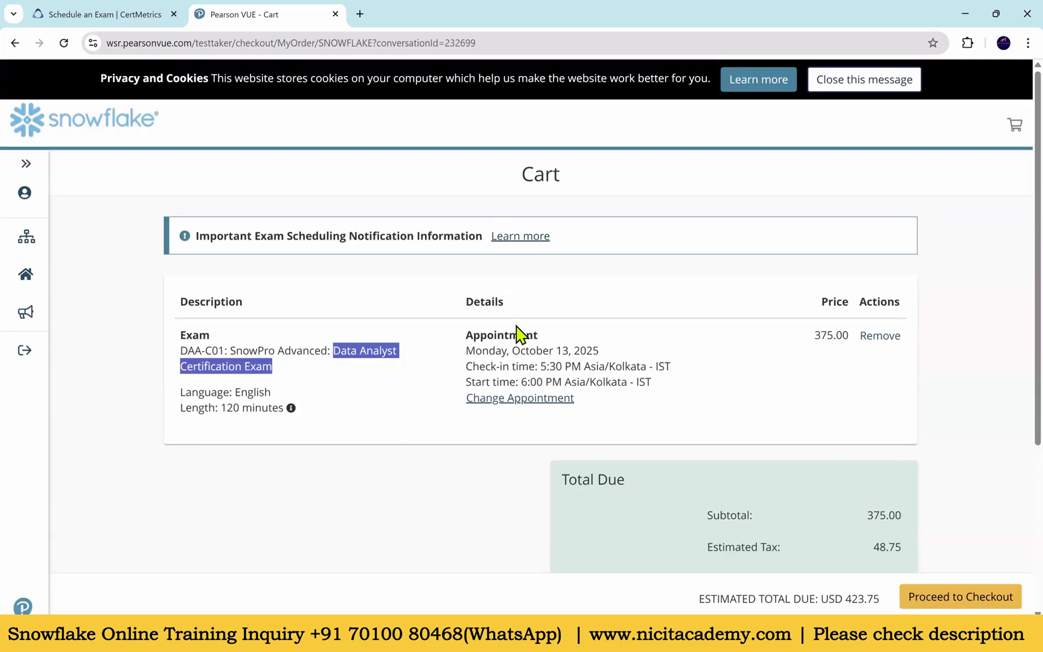
{"action": "scroll", "coordinate": [501, 326], "scroll_direction": "down", "scroll_amount": 3}
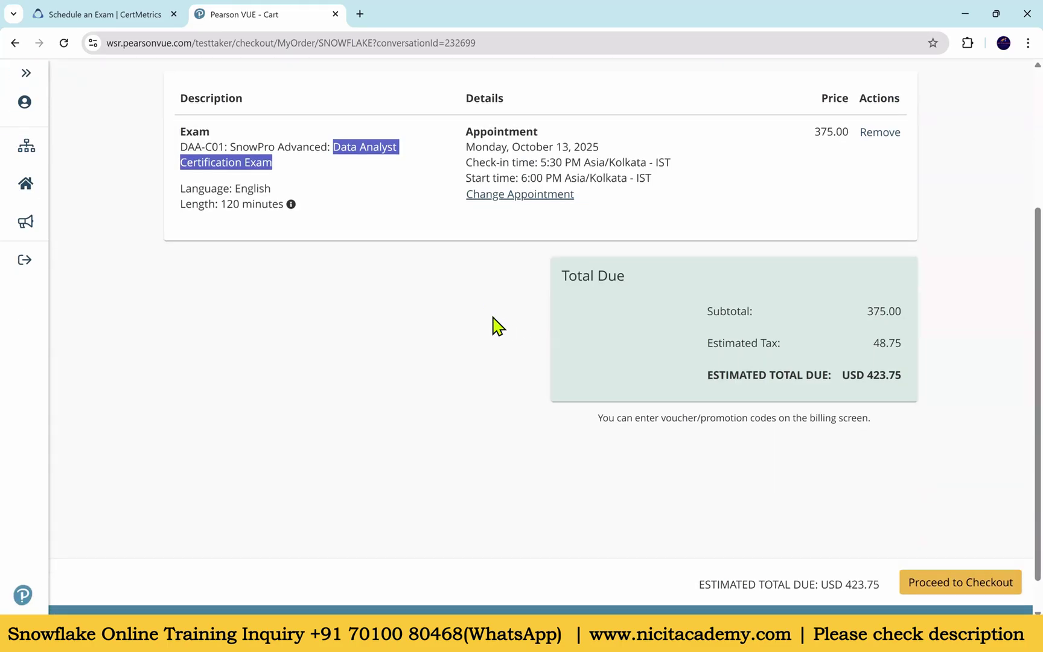
{"action": "scroll", "coordinate": [626, 400], "scroll_direction": "up", "scroll_amount": 1}
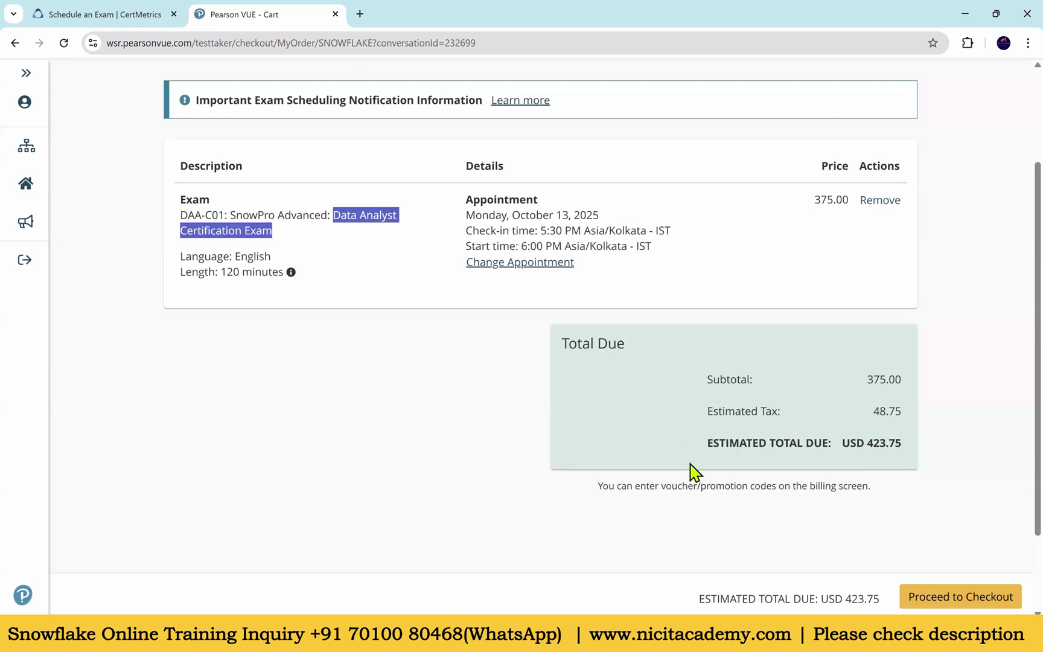
{"action": "scroll", "coordinate": [690, 483], "scroll_direction": "up", "scroll_amount": 2}
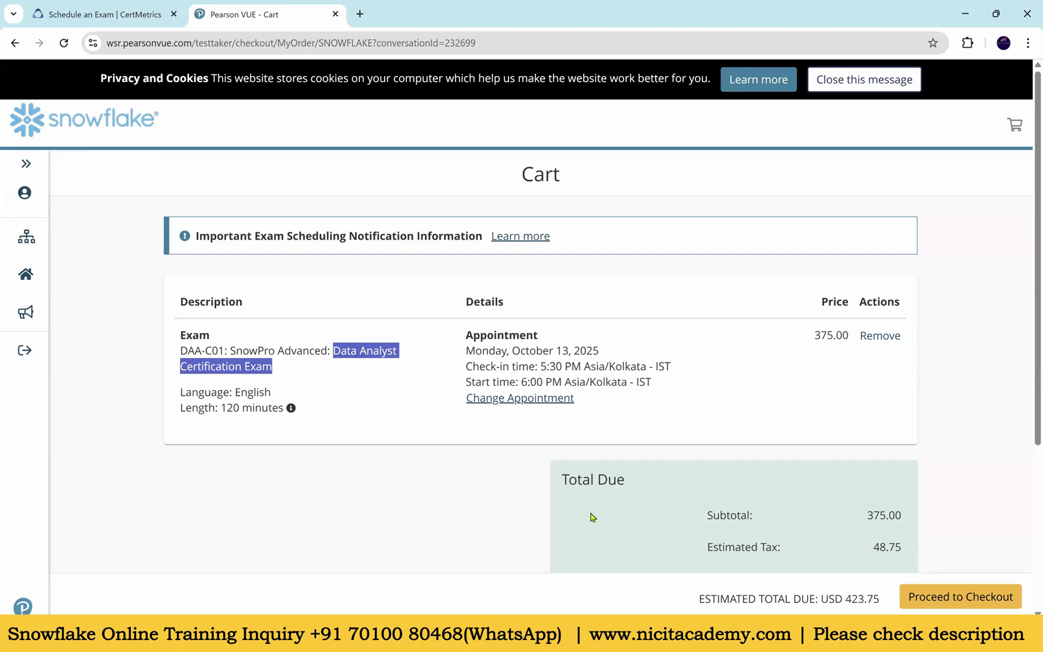
{"action": "scroll", "coordinate": [599, 522], "scroll_direction": "down", "scroll_amount": 3}
{"action": "scroll", "coordinate": [815, 359], "scroll_direction": "up", "scroll_amount": 2}
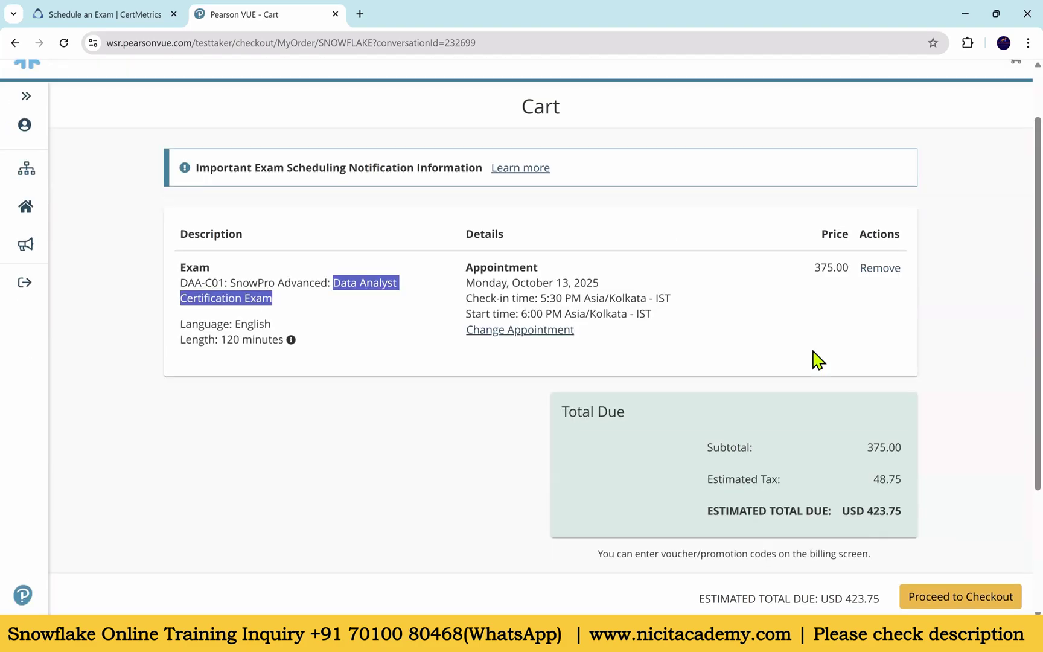
- Remove the Data Analyst exam from the cart, confirm the removal and return to the SnowPro dashboard
{"action": "left_click", "coordinate": [882, 268]}
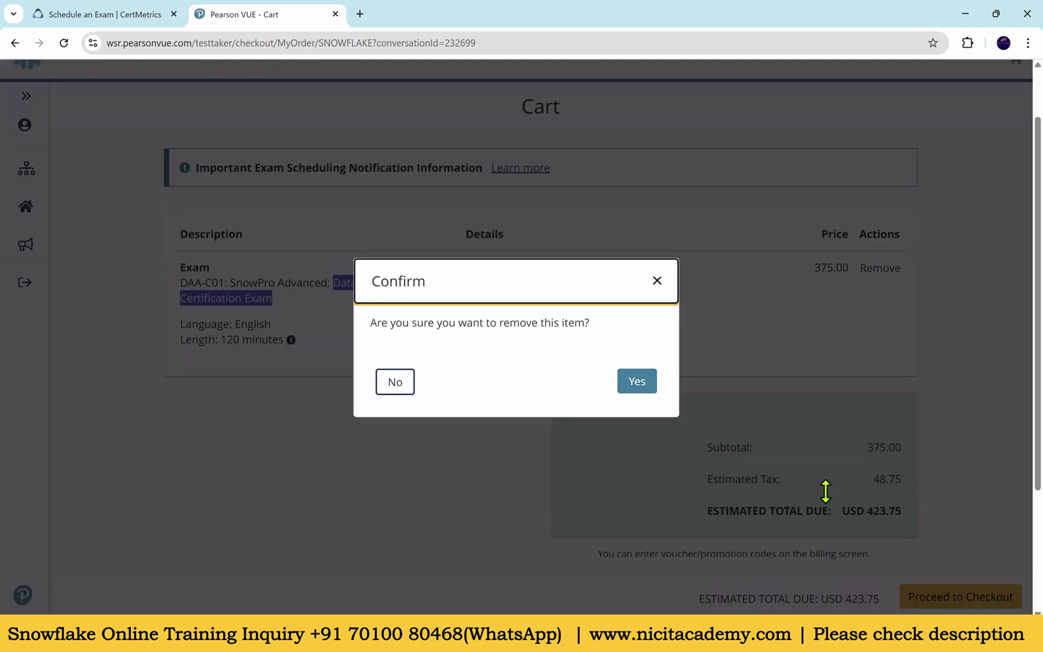
{"action": "left_click", "coordinate": [638, 382]}
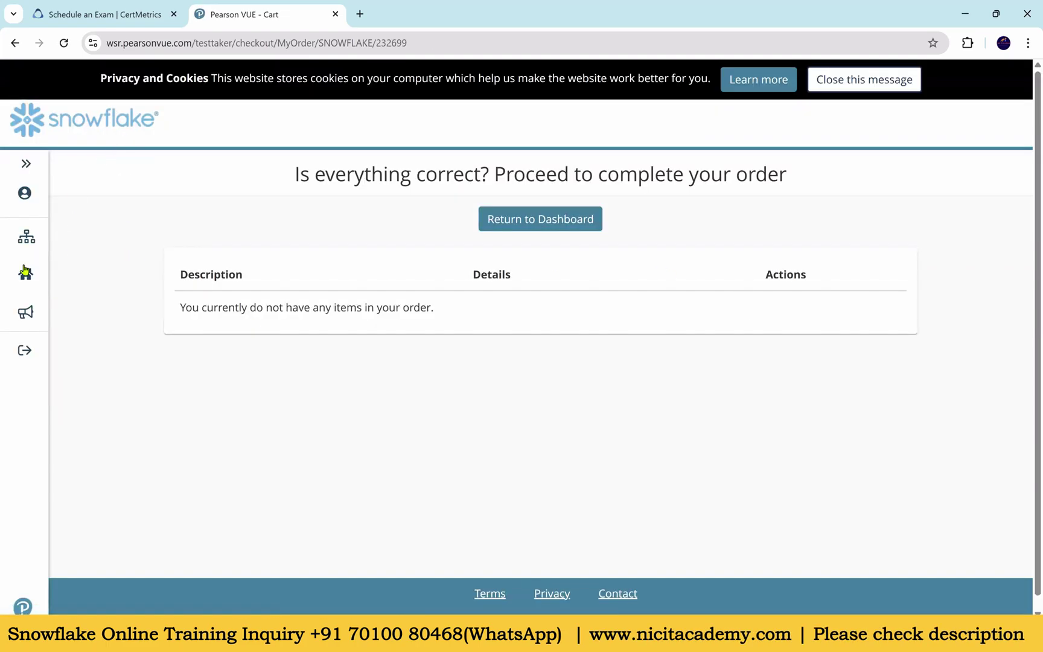
{"action": "left_click", "coordinate": [24, 277]}
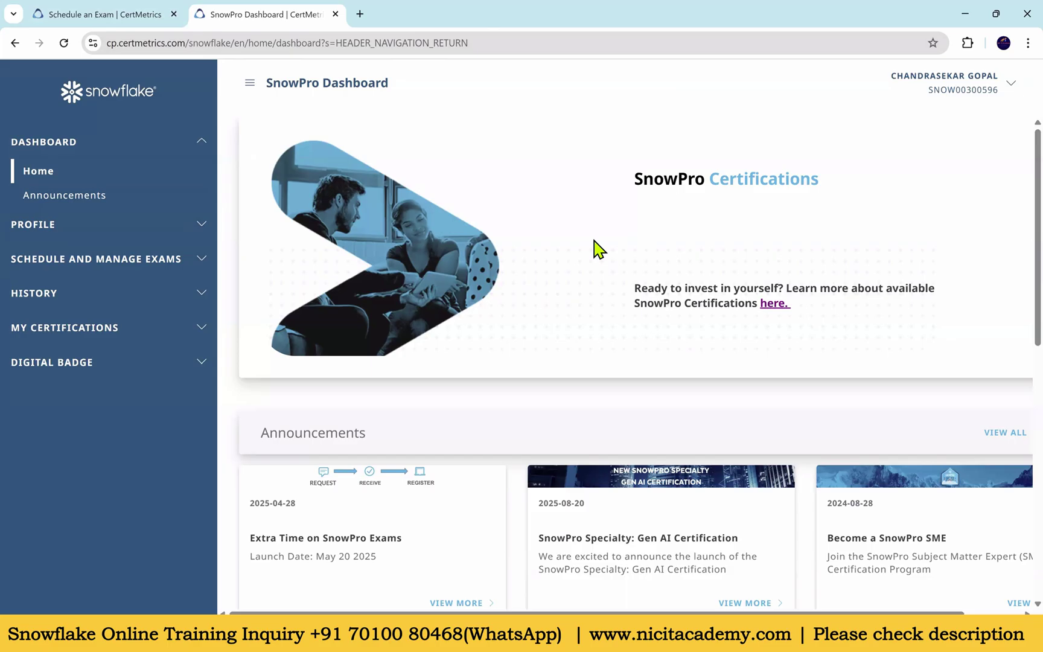
{"action": "scroll", "coordinate": [745, 247], "scroll_direction": "down", "scroll_amount": 2}
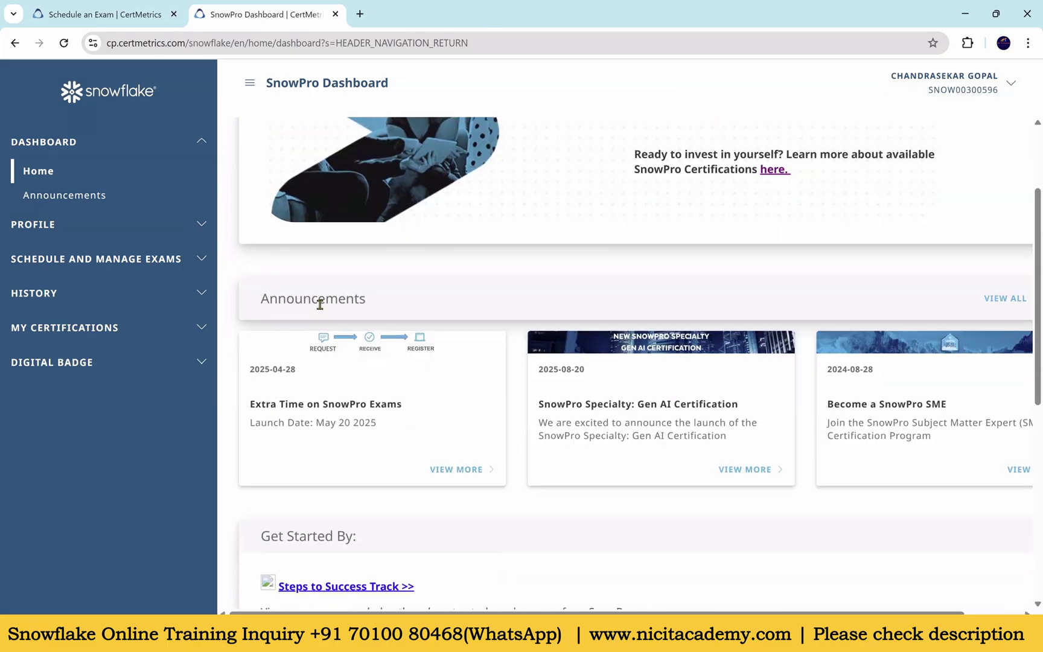
- Open the Certification Status page and examine the listed SnowPro certification and its details
{"action": "left_click", "coordinate": [115, 336]}
{"action": "left_click", "coordinate": [119, 361]}
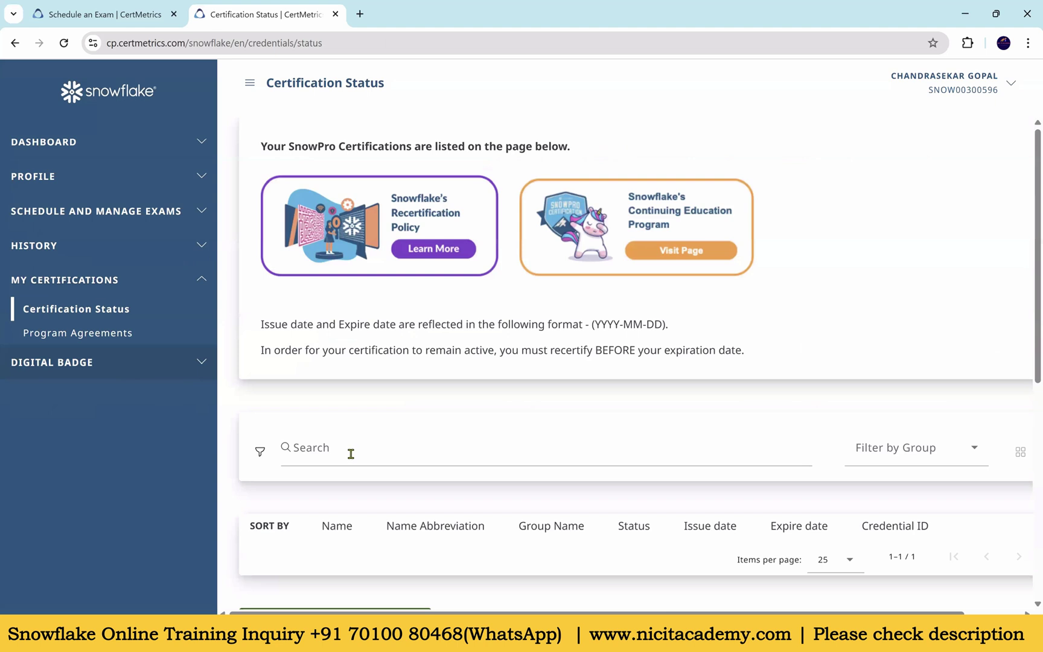
{"action": "scroll", "coordinate": [351, 454], "scroll_direction": "down", "scroll_amount": 7}
{"action": "left_click_drag", "start_coordinate": [281, 262], "coordinate": [328, 344]}
{"action": "left_click", "coordinate": [652, 386]}
{"action": "scroll", "coordinate": [652, 387], "scroll_direction": "up", "scroll_amount": 6}
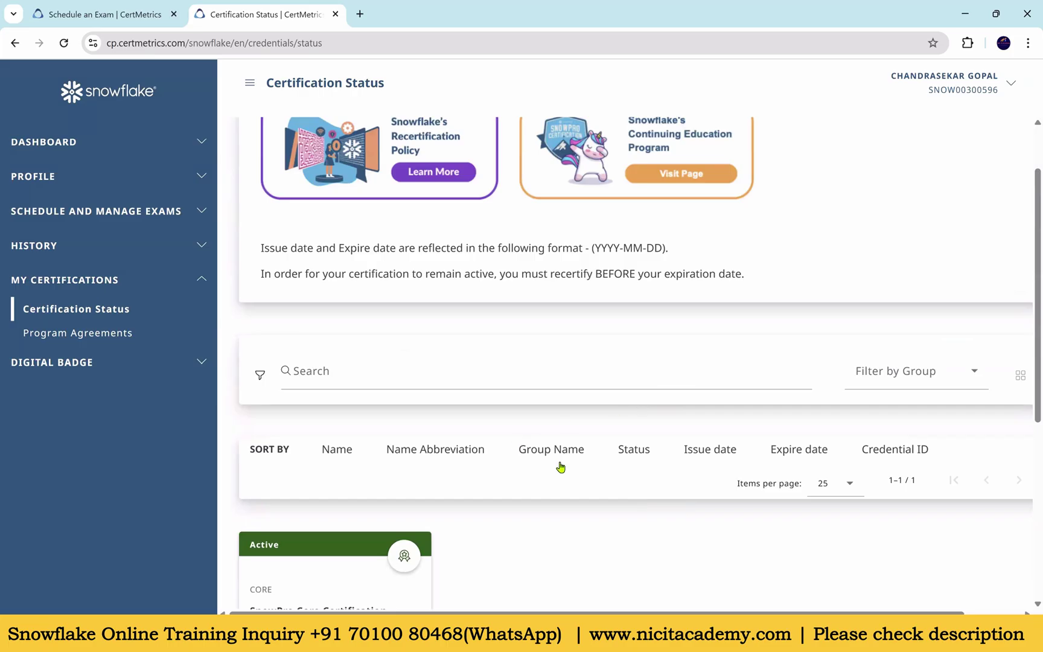
{"action": "scroll", "coordinate": [501, 426], "scroll_direction": "up", "scroll_amount": 2}
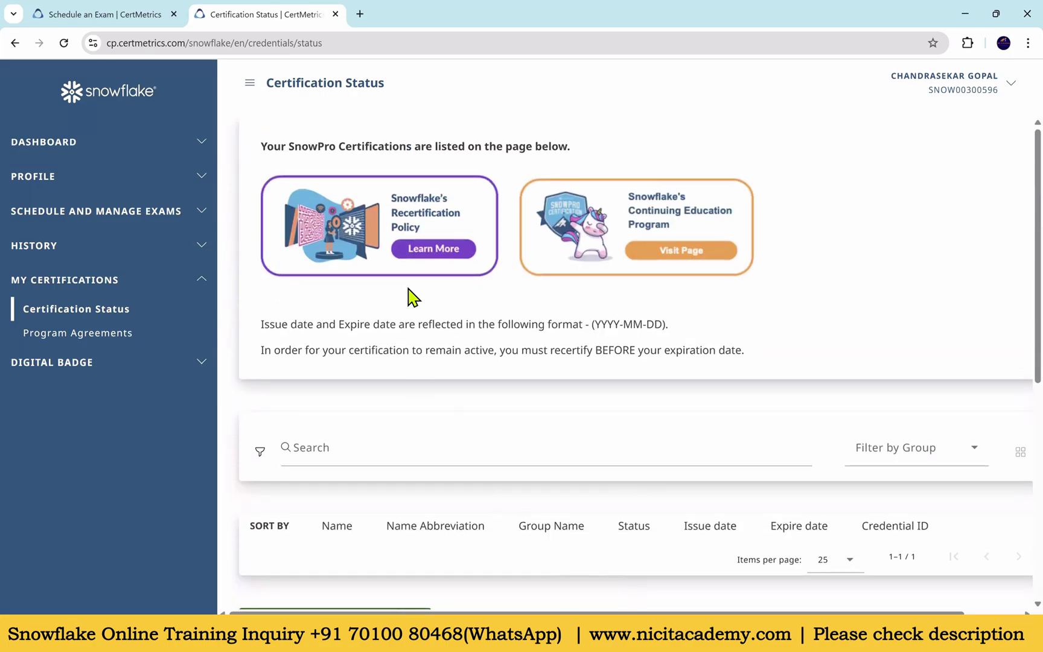
- View the certification agreement under Program Agreements and open the Accredible digital badge sign-in page
{"action": "left_click", "coordinate": [95, 336]}
{"action": "scroll", "coordinate": [358, 373], "scroll_direction": "down", "scroll_amount": 5}
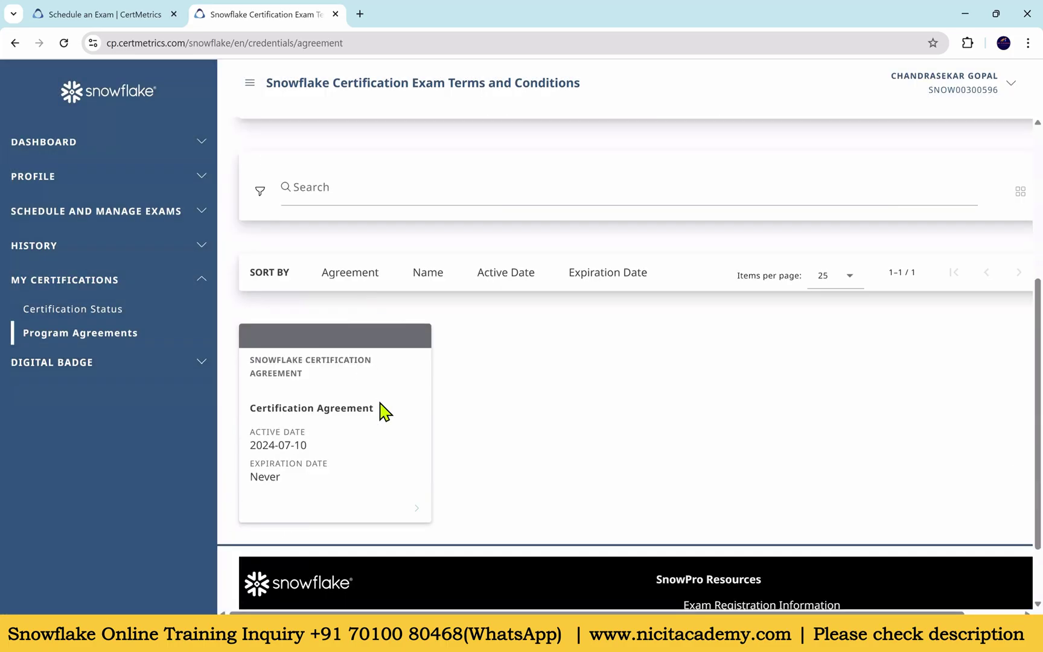
{"action": "scroll", "coordinate": [362, 416], "scroll_direction": "down", "scroll_amount": 2}
{"action": "left_click", "coordinate": [81, 364]}
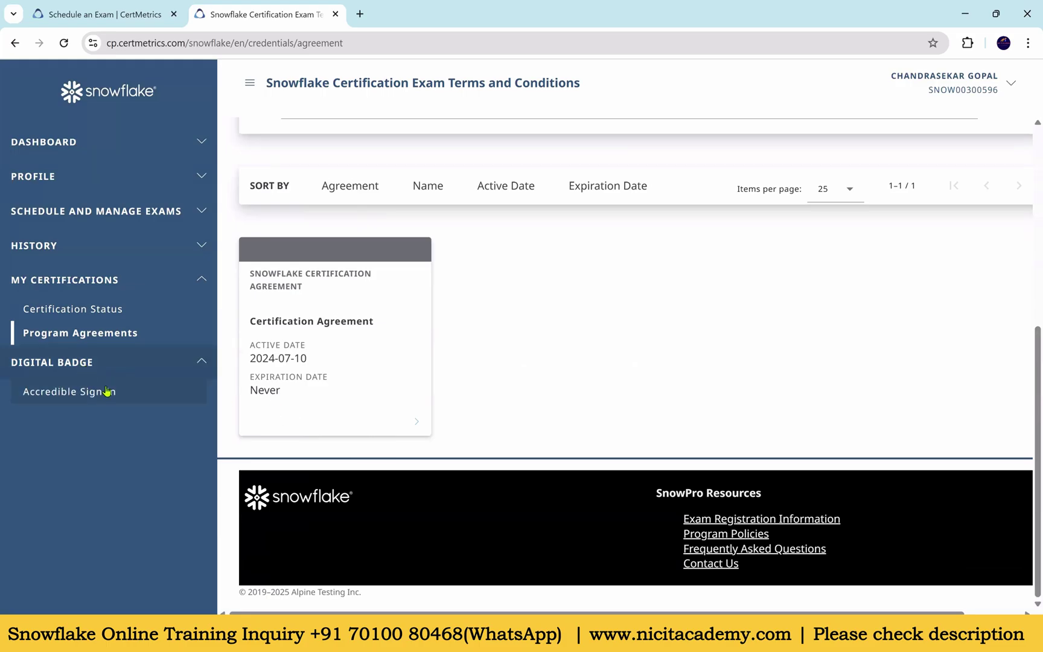
{"action": "left_click", "coordinate": [106, 391]}
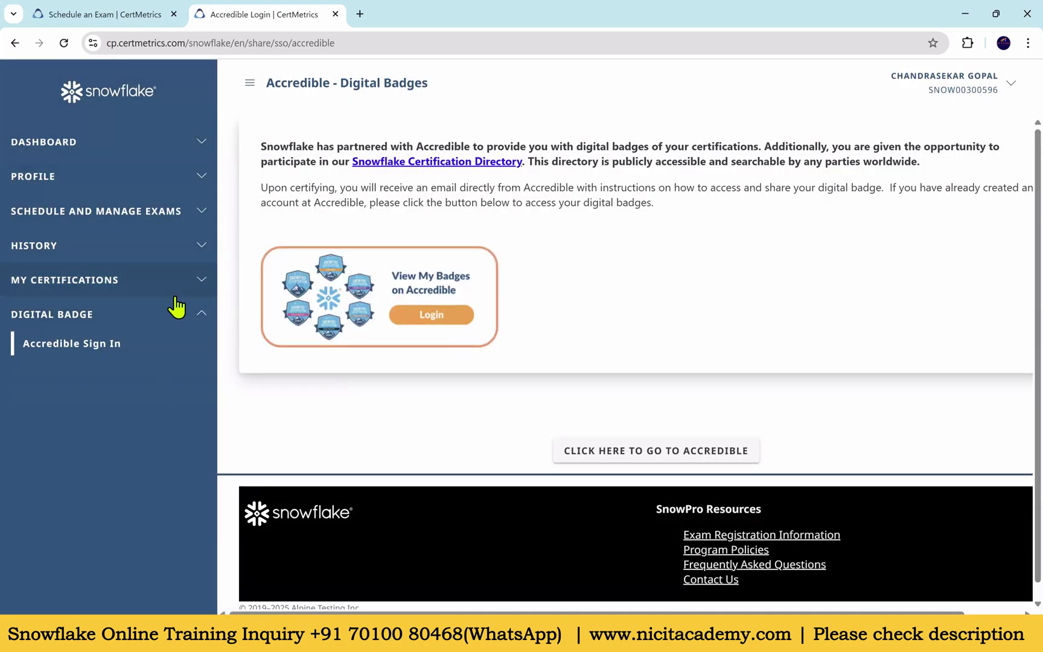
- Open the Exam History page and examine the SnowPro Core exam result and the score report and receipt options
{"action": "left_click", "coordinate": [64, 249]}
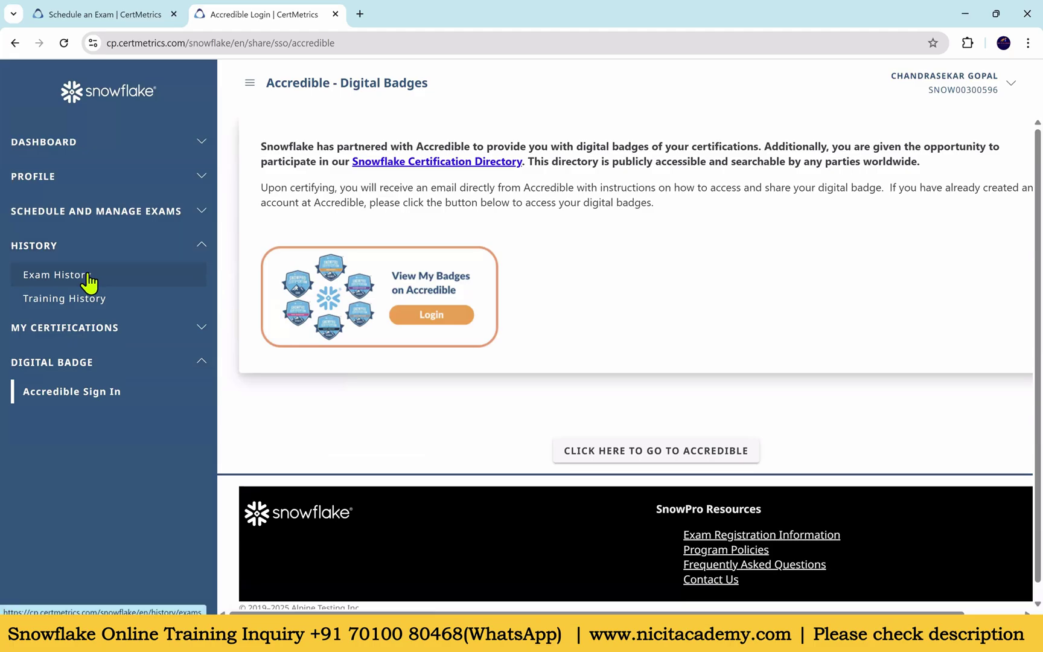
{"action": "left_click", "coordinate": [89, 281]}
{"action": "scroll", "coordinate": [543, 362], "scroll_direction": "down", "scroll_amount": 5}
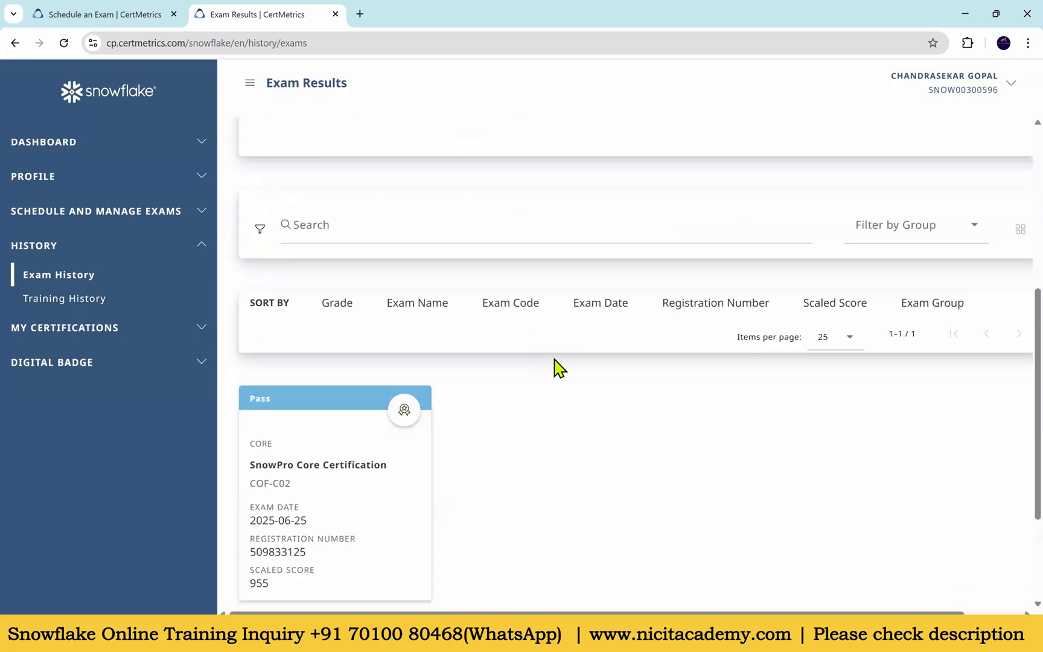
{"action": "scroll", "coordinate": [580, 362], "scroll_direction": "down", "scroll_amount": 2}
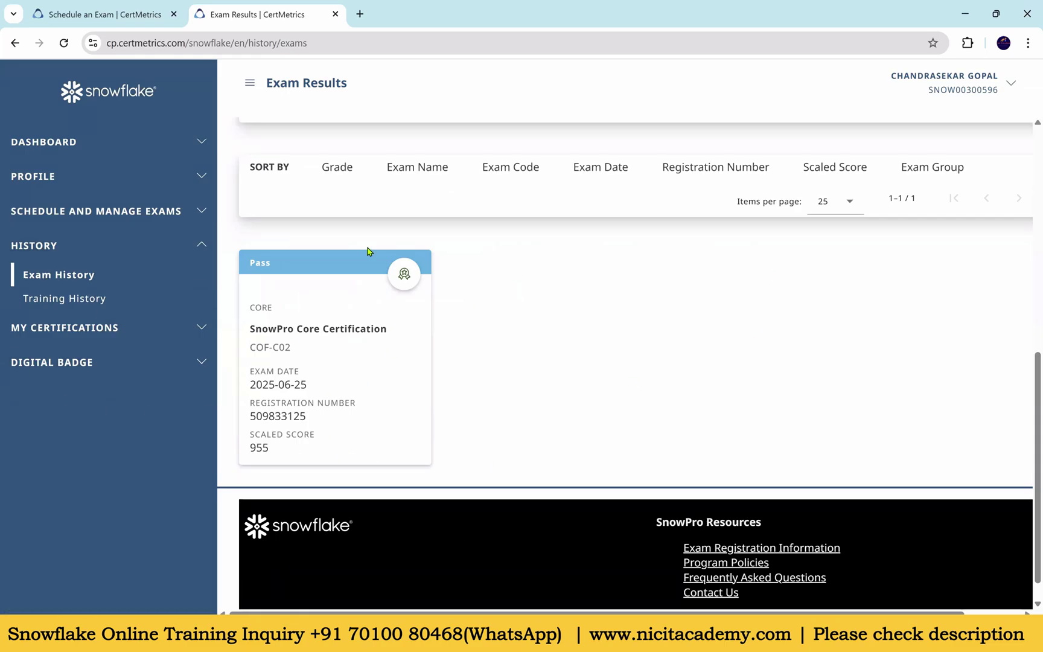
{"action": "scroll", "coordinate": [377, 347], "scroll_direction": "up", "scroll_amount": 6}
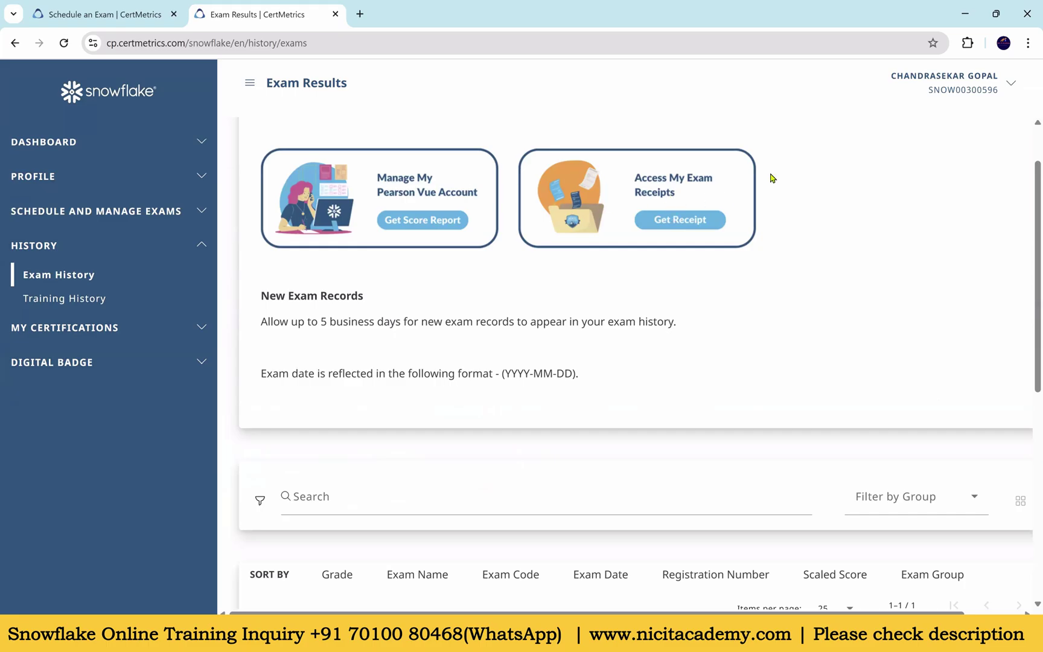
{"action": "scroll", "coordinate": [773, 178], "scroll_direction": "up", "scroll_amount": 1}
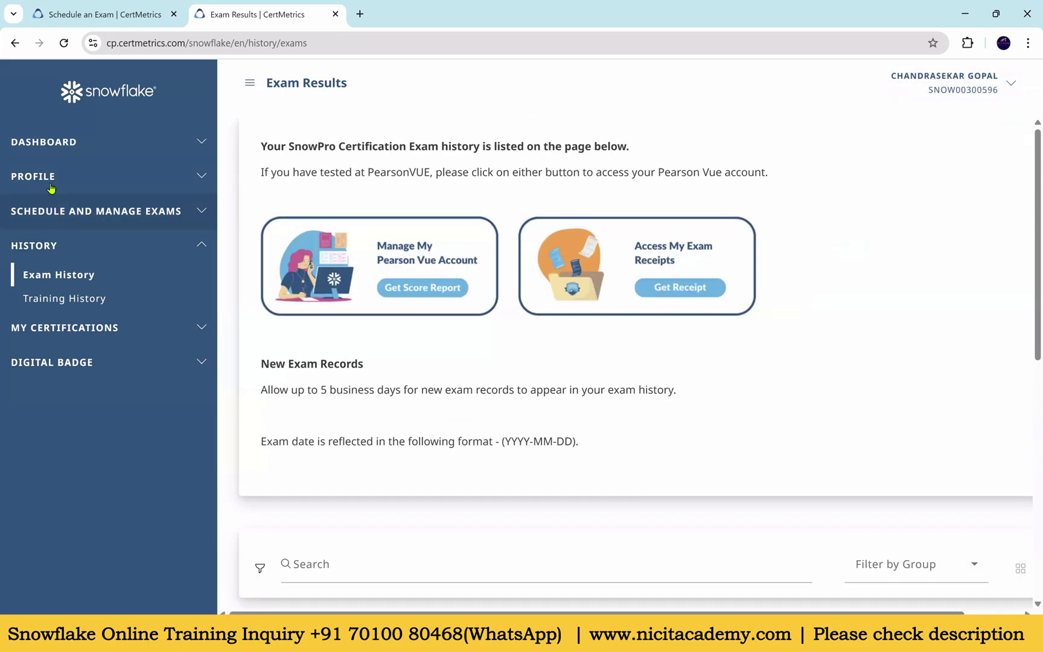
{"action": "left_click", "coordinate": [64, 143]}
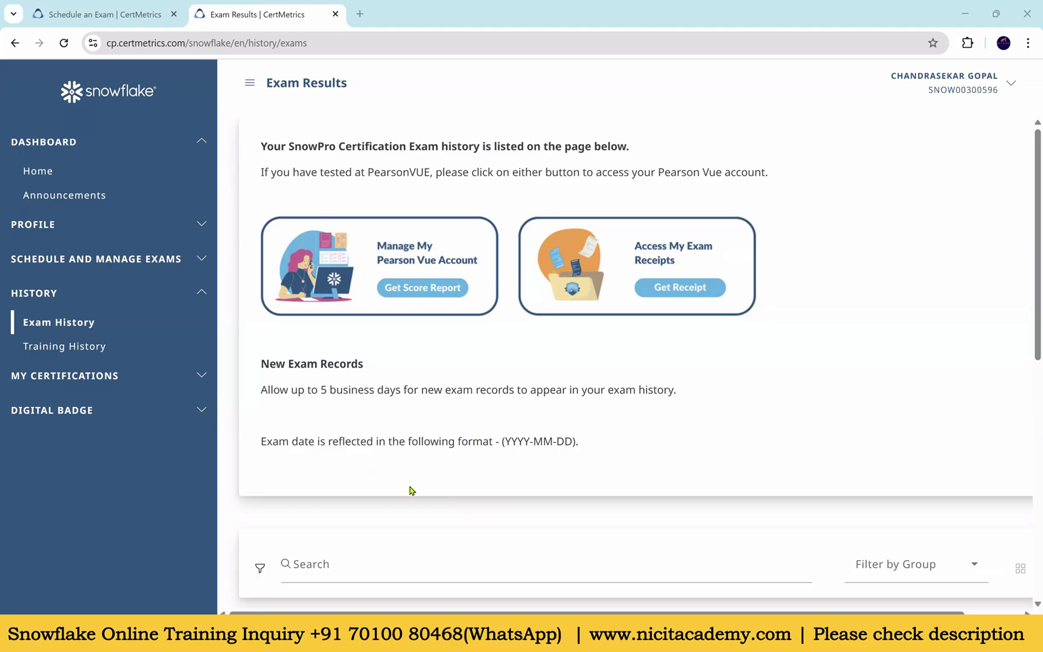
- Return to the Manage My Exams page and look at the available practice exams
{"action": "key", "text": "ctrl+shift+Tab"}
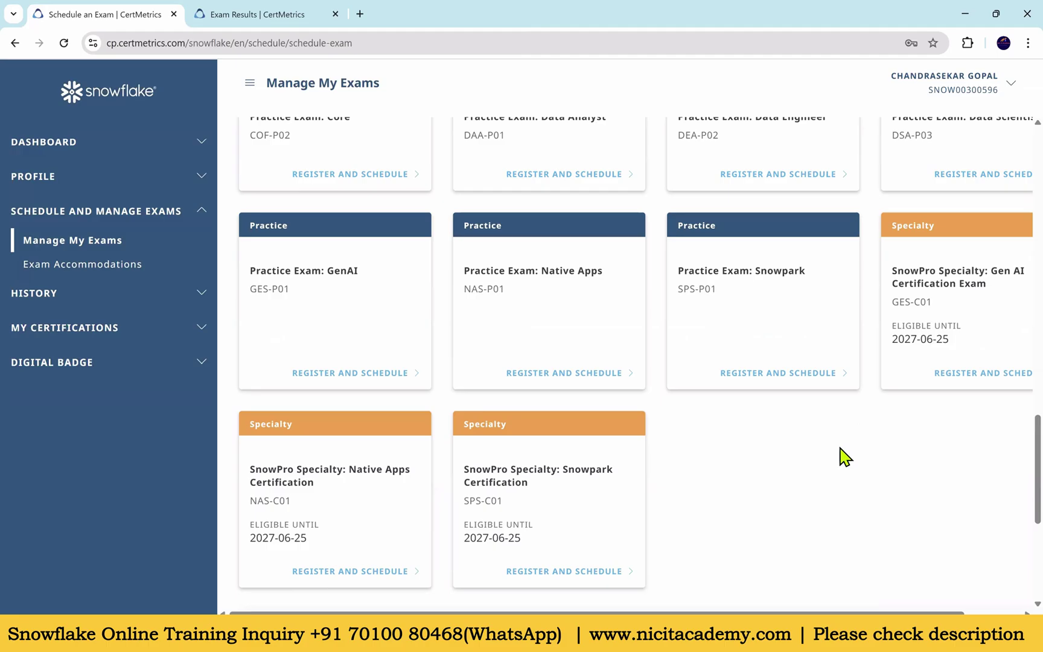
{"action": "scroll", "coordinate": [449, 350], "scroll_direction": "up", "scroll_amount": 2}
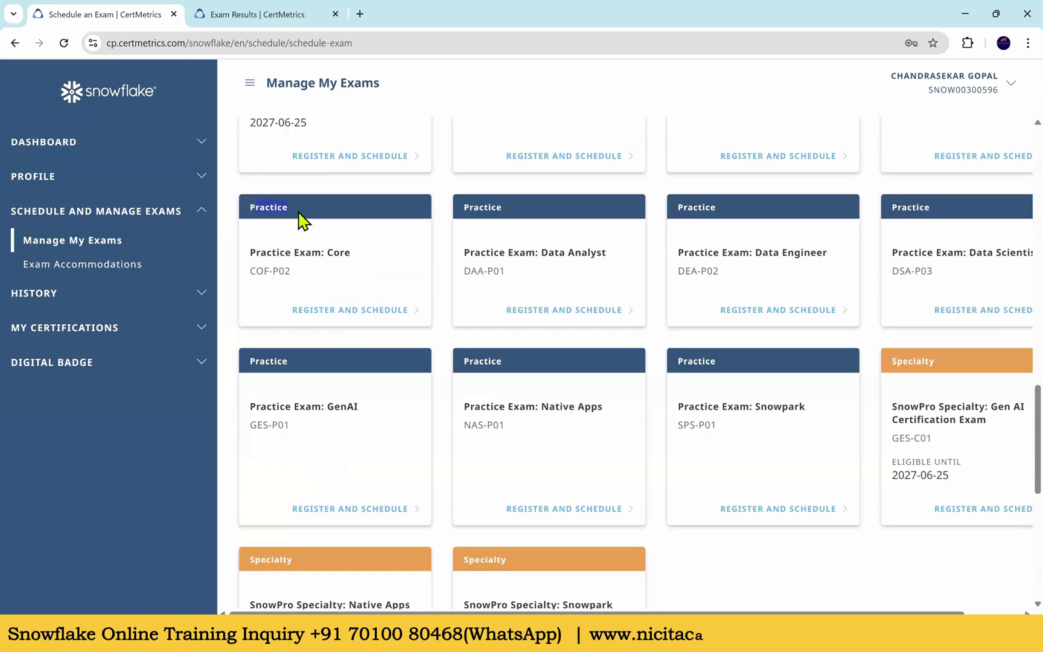
{"action": "double_click", "coordinate": [271, 208]}
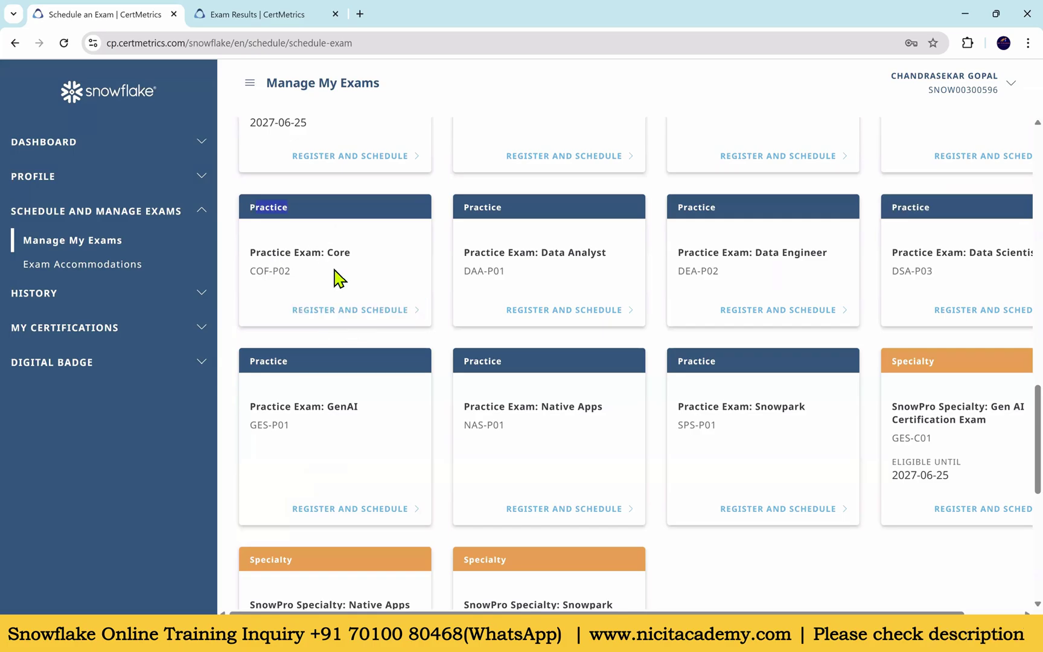
- Register for Practice Exam: Core (COF-P02) in English and agree to the Snowflake policies to reach the cart
{"action": "left_click", "coordinate": [336, 311]}
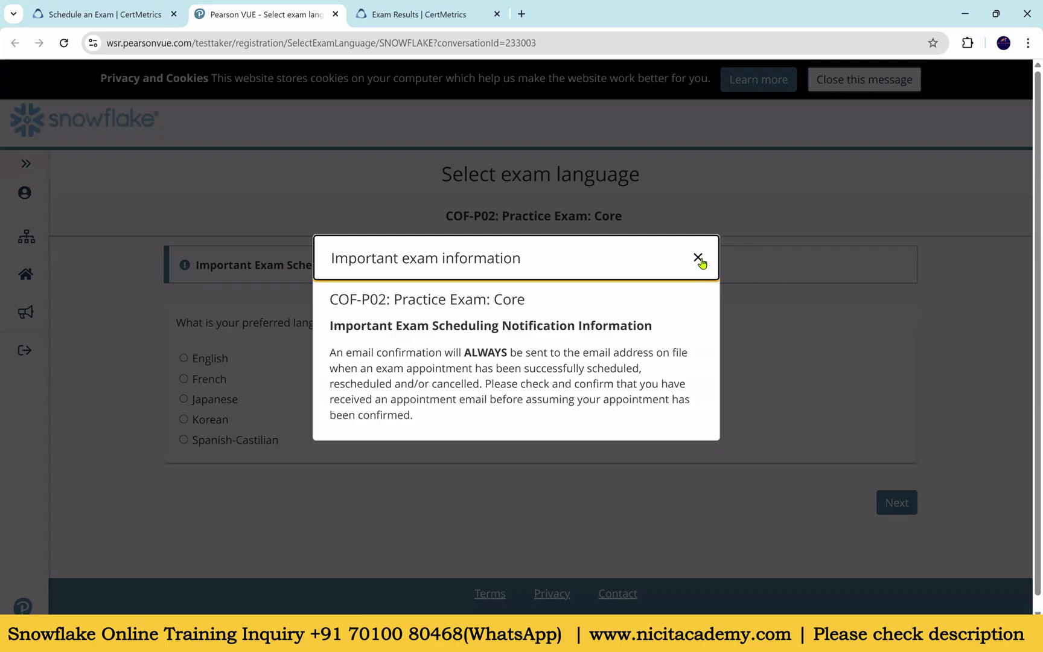
{"action": "left_click", "coordinate": [698, 258]}
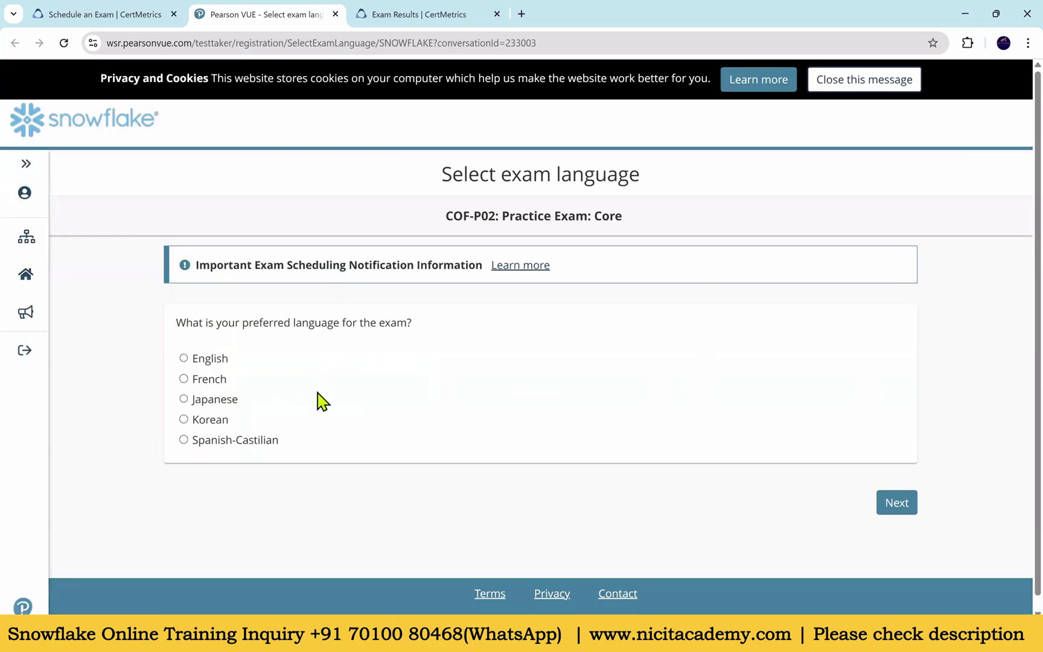
{"action": "left_click", "coordinate": [195, 361]}
{"action": "left_click", "coordinate": [897, 502]}
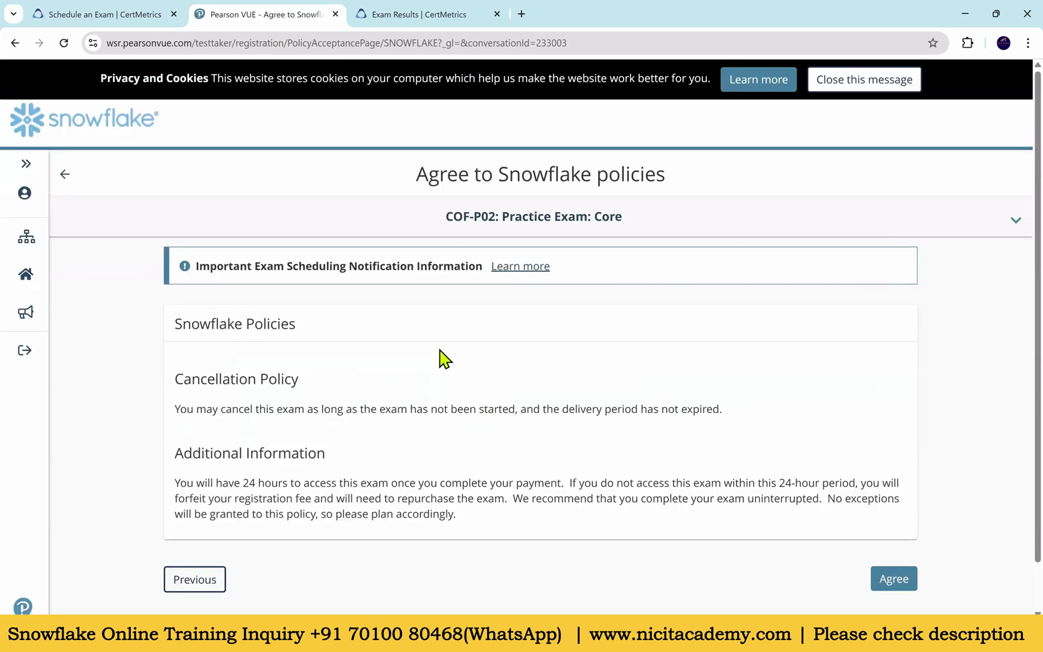
{"action": "scroll", "coordinate": [429, 404], "scroll_direction": "down", "scroll_amount": 1}
{"action": "left_click", "coordinate": [895, 530]}
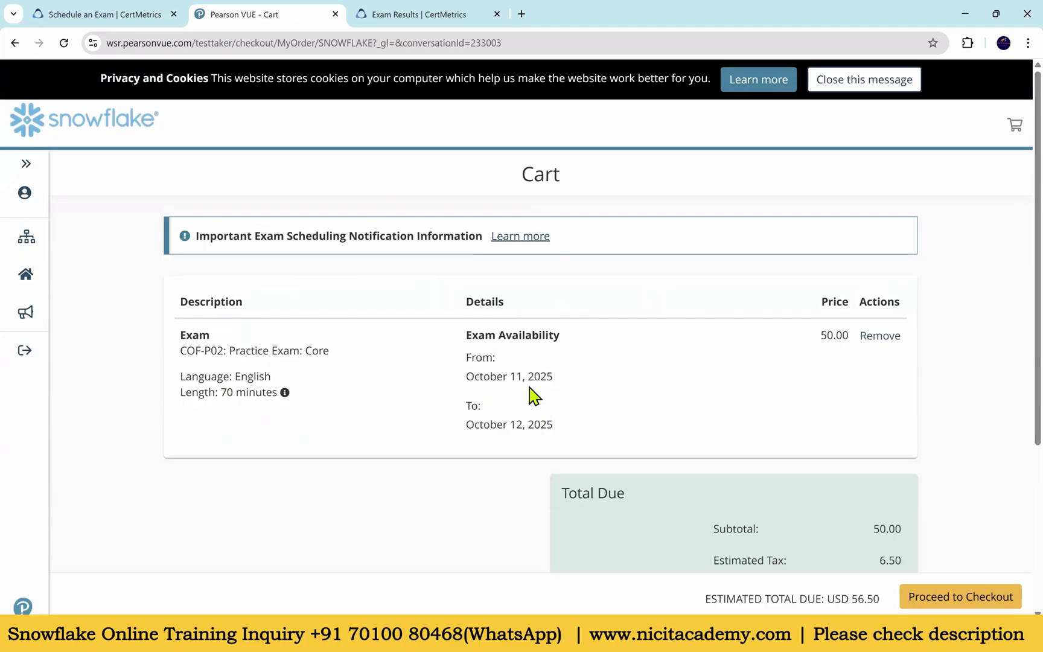
- Examine the practice exam's cart for its length, availability dates, estimated total due and the note on voucher/promotion codes
{"action": "scroll", "coordinate": [568, 362], "scroll_direction": "down", "scroll_amount": 2}
{"action": "left_click_drag", "start_coordinate": [875, 457], "coordinate": [903, 463]}
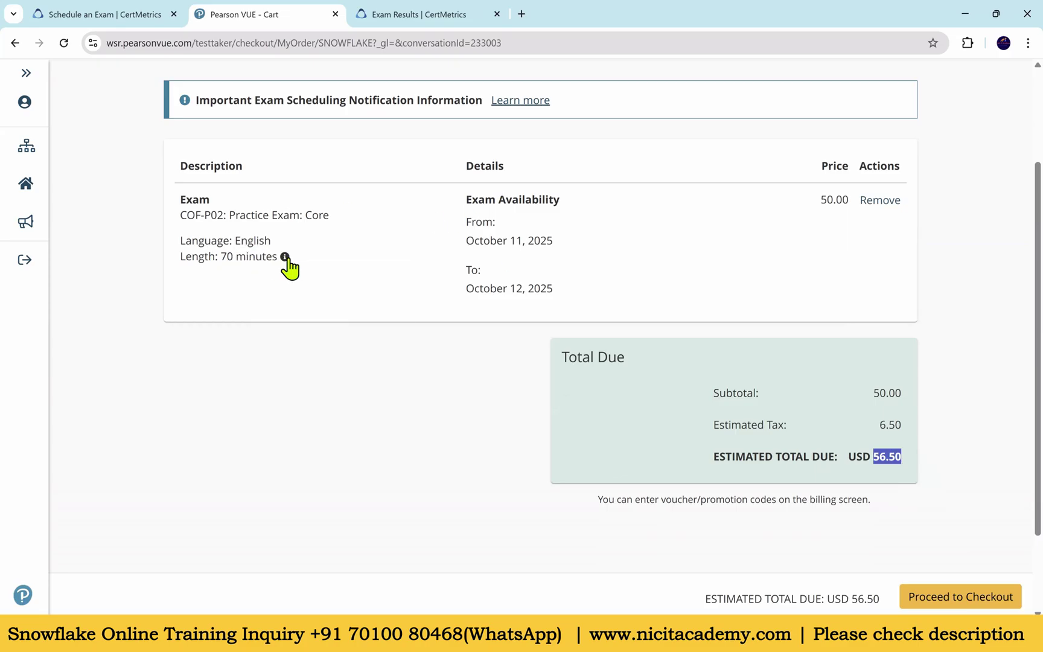
{"action": "scroll", "coordinate": [640, 271], "scroll_direction": "up", "scroll_amount": 2}
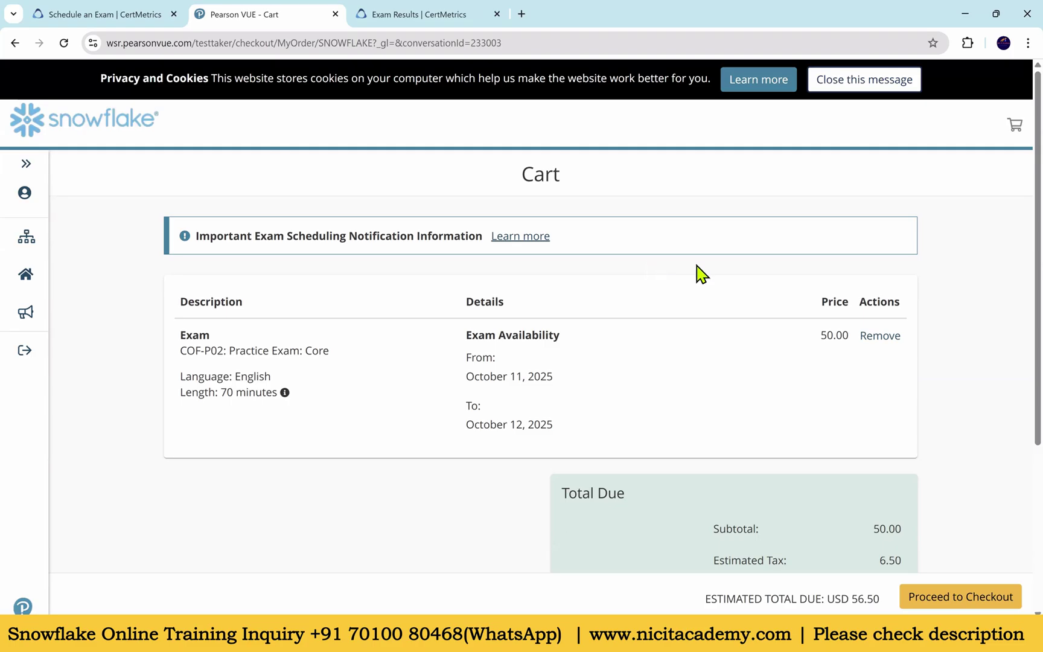
{"action": "scroll", "coordinate": [696, 272], "scroll_direction": "down", "scroll_amount": 2}
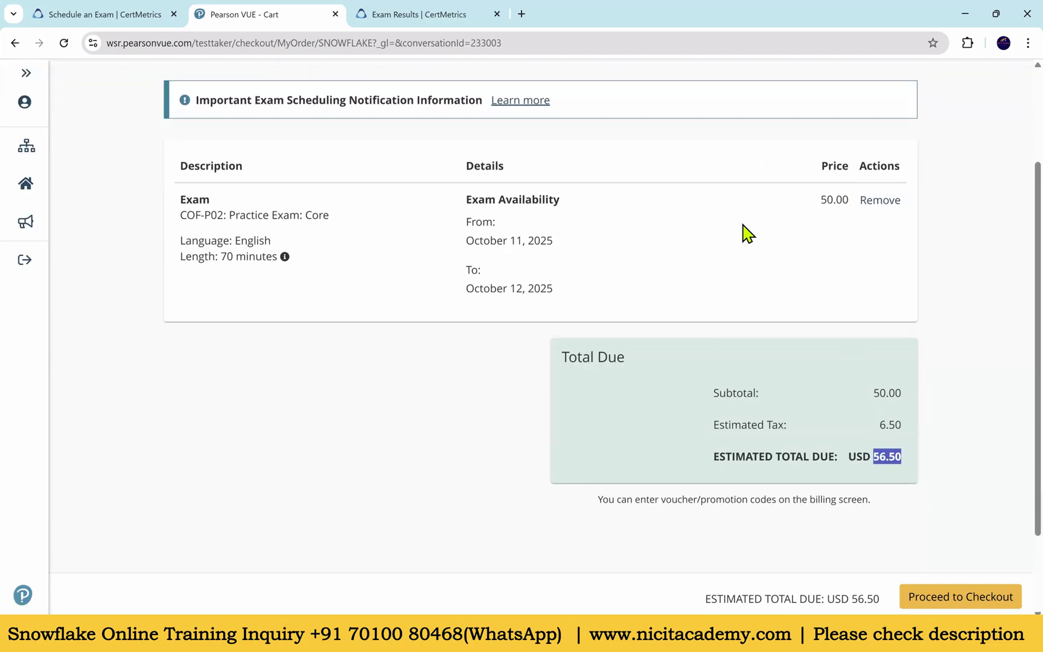
{"action": "scroll", "coordinate": [934, 523], "scroll_direction": "down", "scroll_amount": 1}
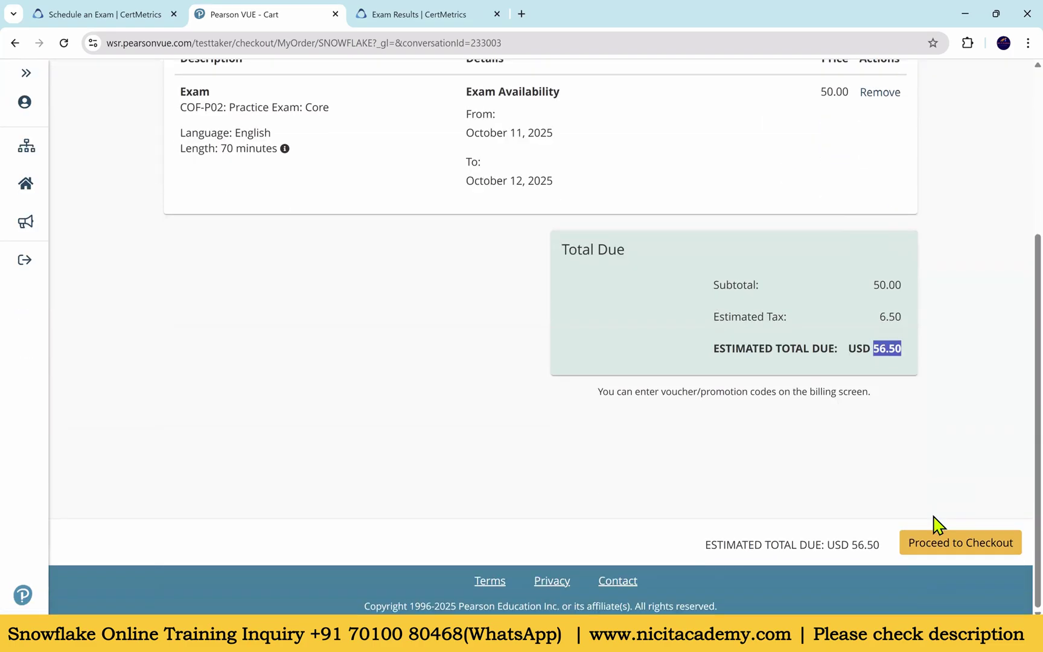
{"action": "scroll", "coordinate": [885, 483], "scroll_direction": "up", "scroll_amount": 2}
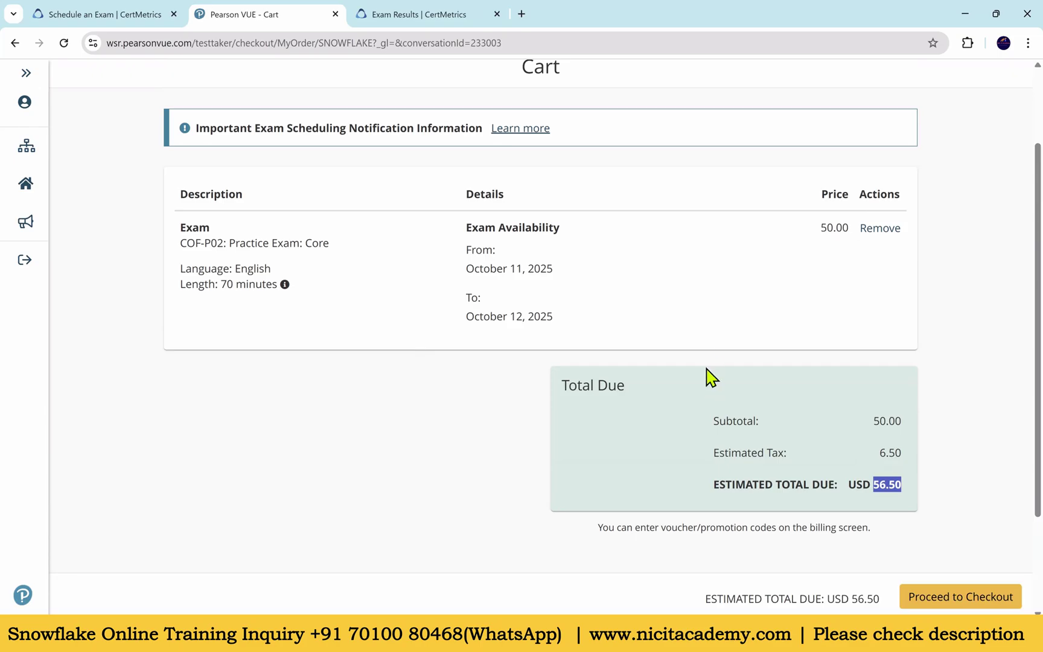
{"action": "scroll", "coordinate": [706, 377], "scroll_direction": "down", "scroll_amount": 2}
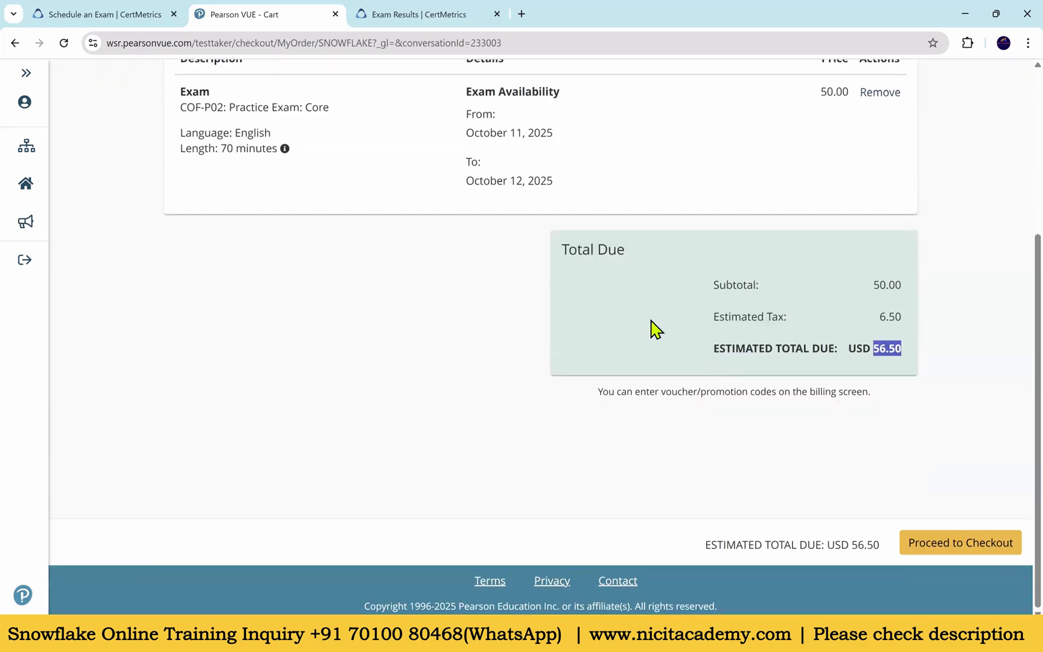
{"action": "scroll", "coordinate": [656, 329], "scroll_direction": "up", "scroll_amount": 2}
{"action": "left_click_drag", "start_coordinate": [655, 500], "coordinate": [763, 500]}
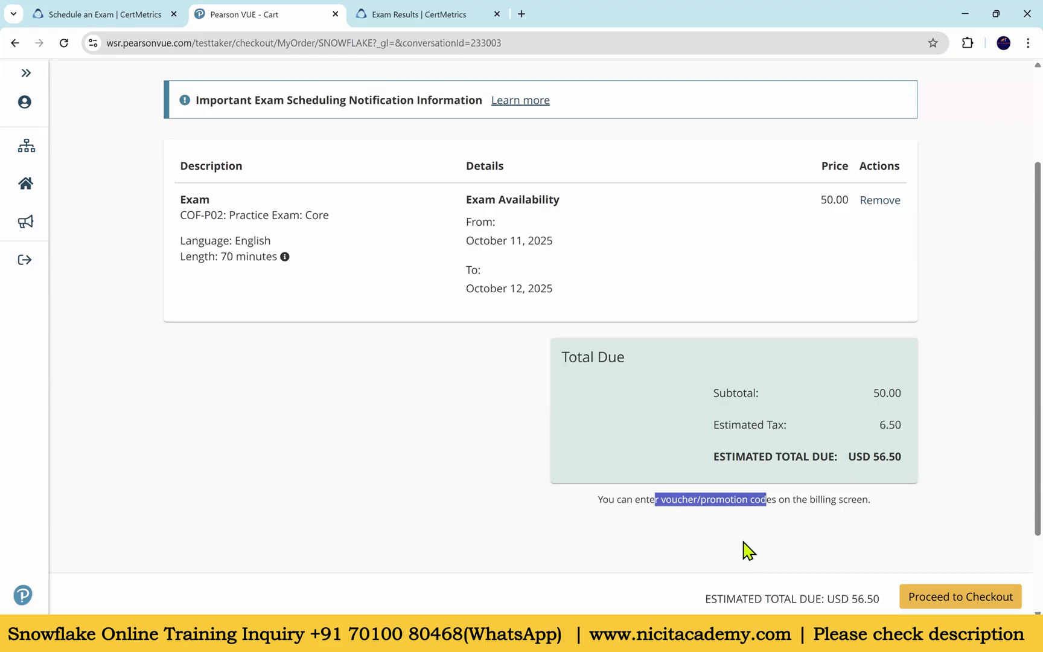
{"action": "scroll", "coordinate": [737, 538], "scroll_direction": "down", "scroll_amount": 2}
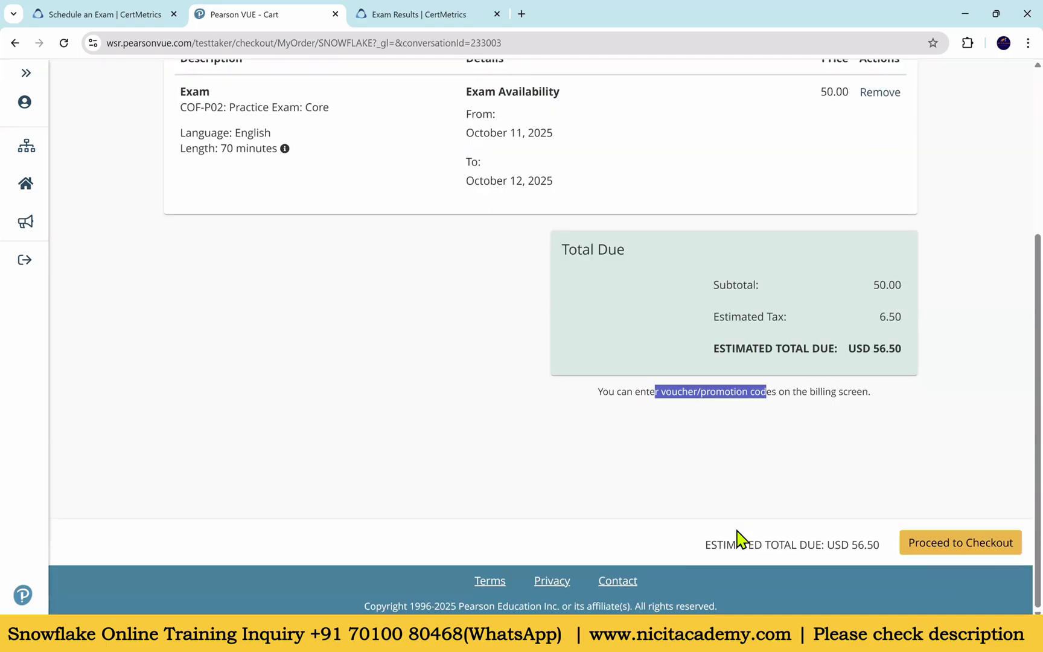